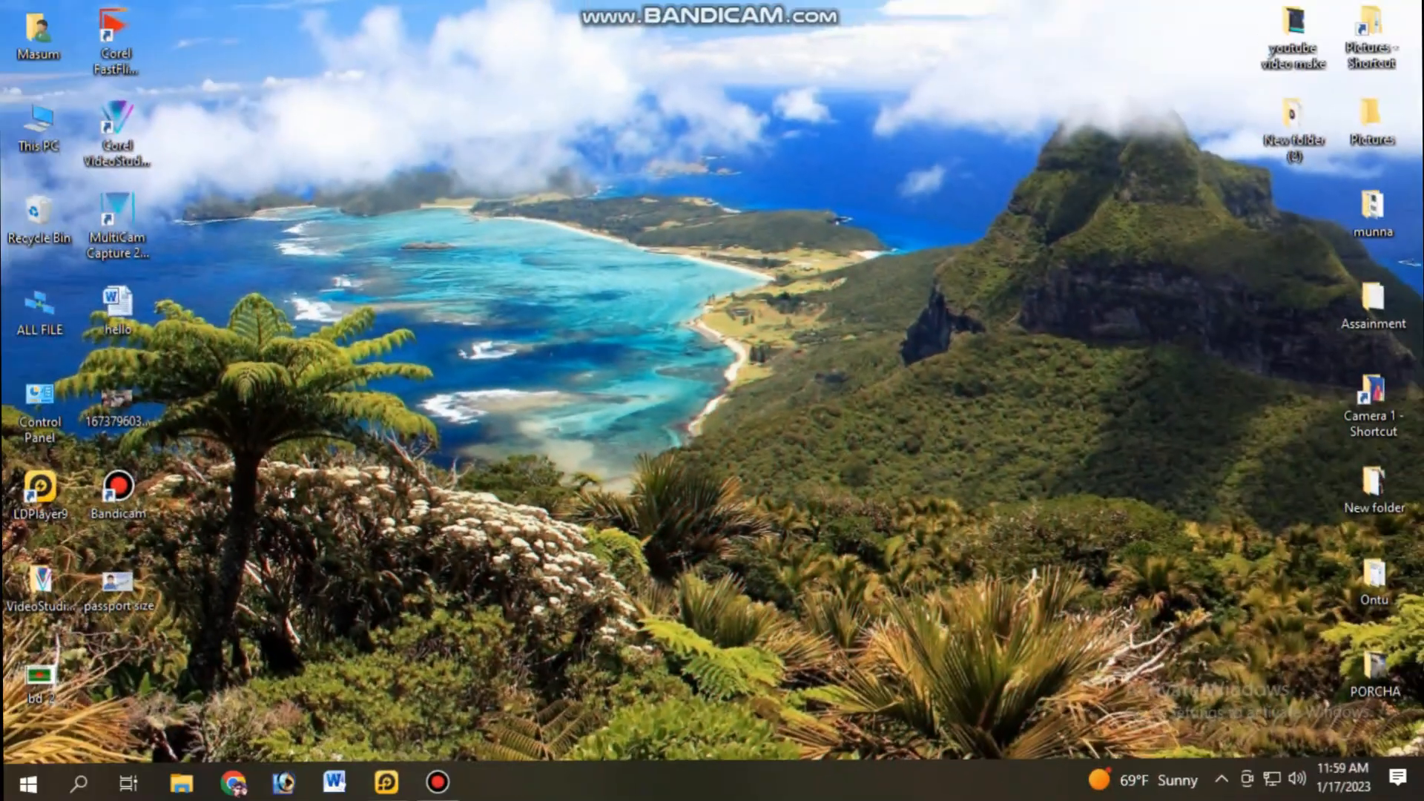
left_click(282, 780)
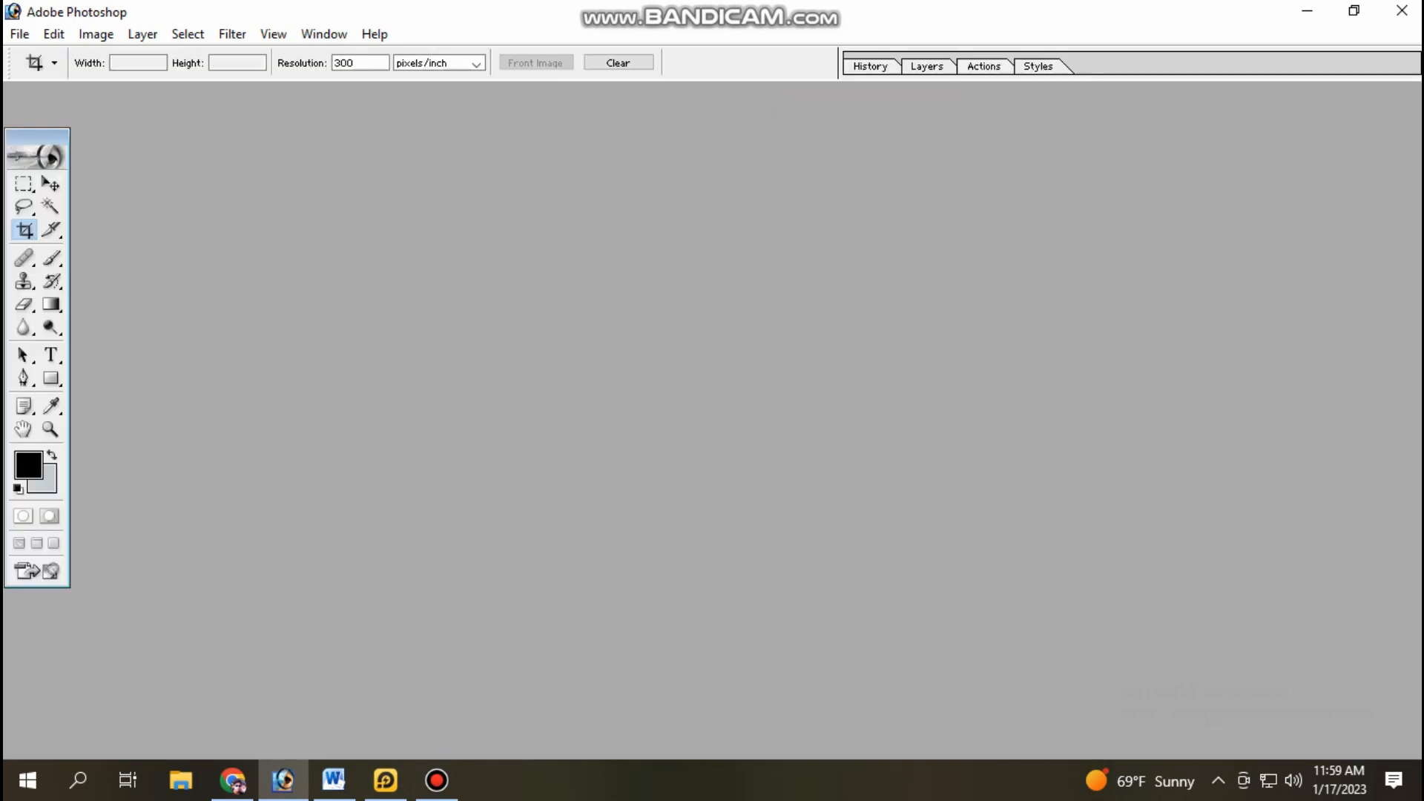
key("ctrl+o")
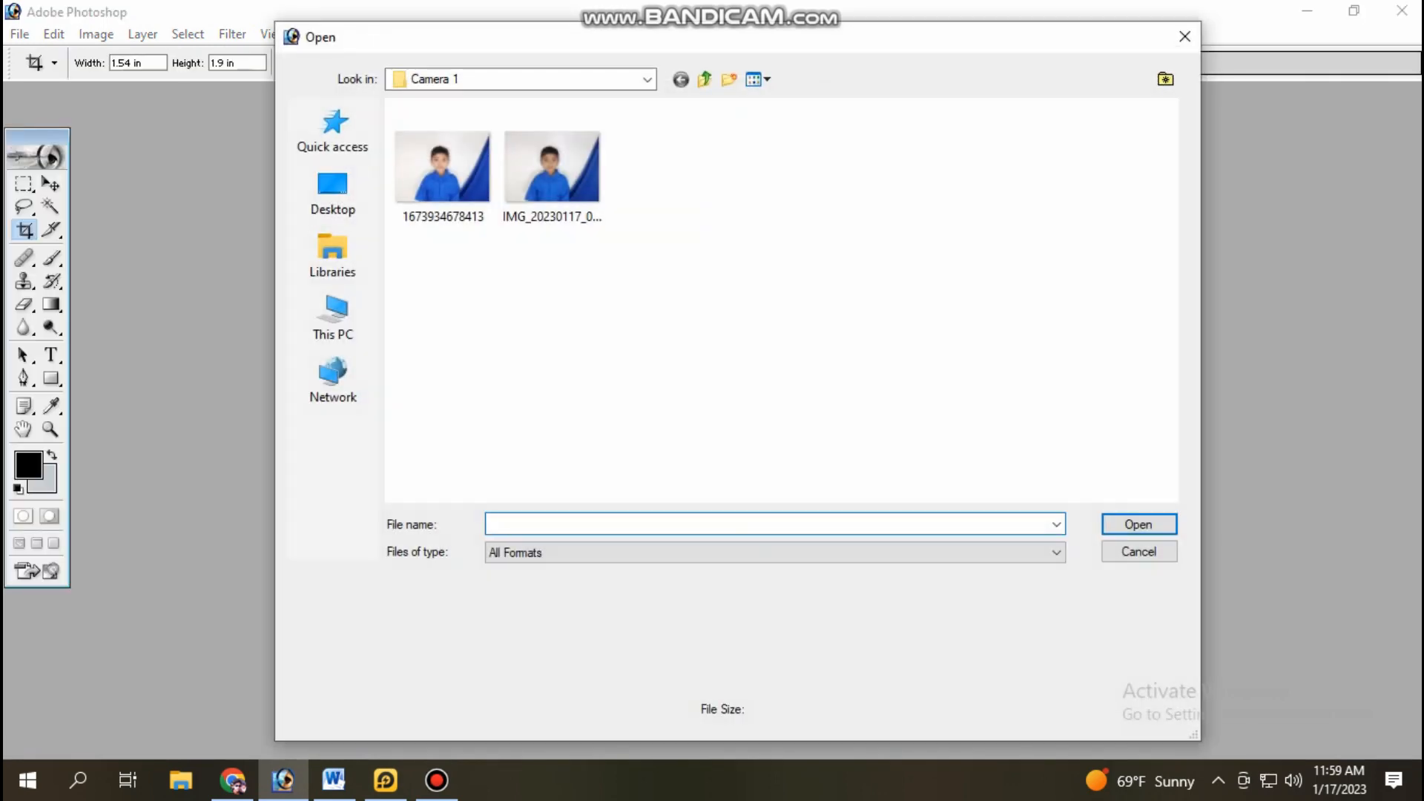
double_click(444, 178)
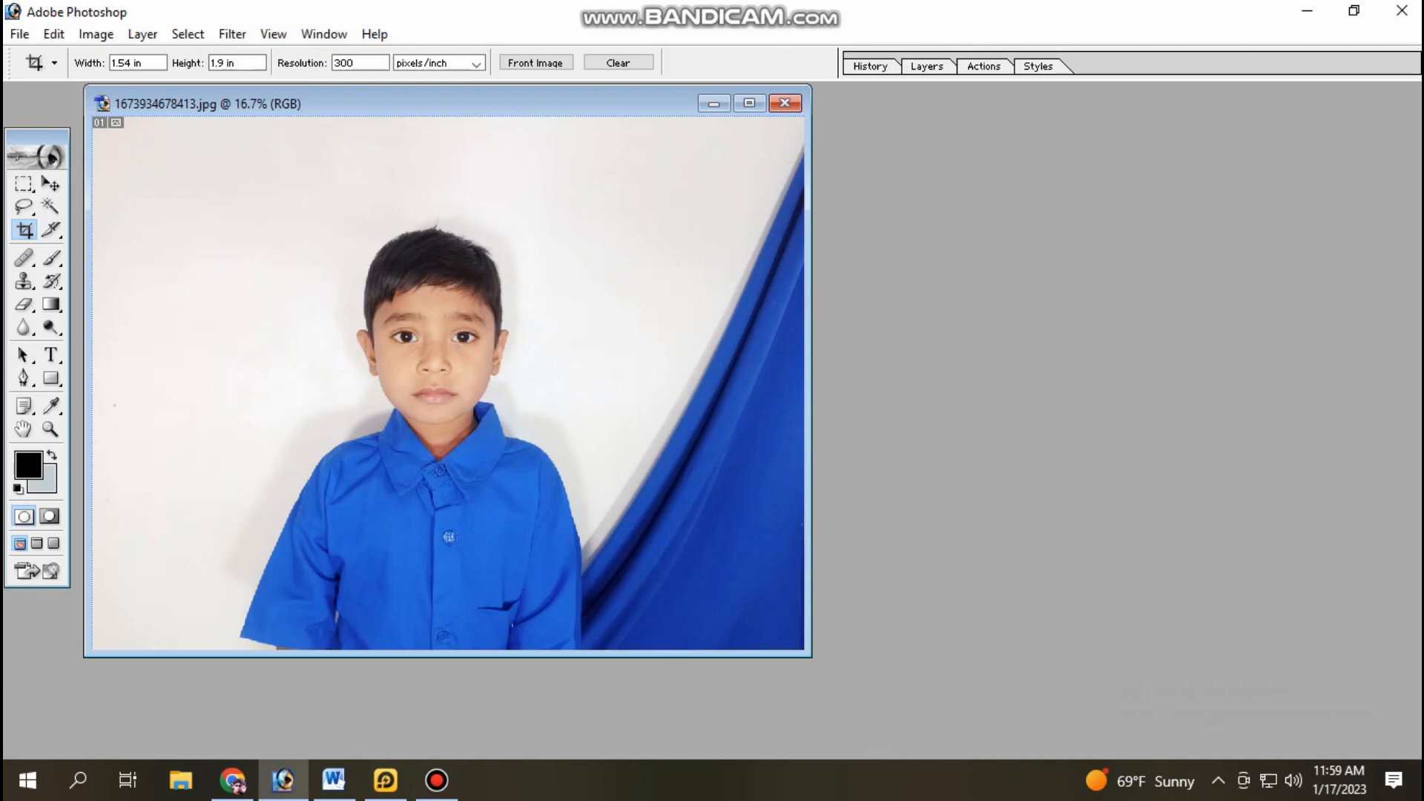
left_click(749, 103)
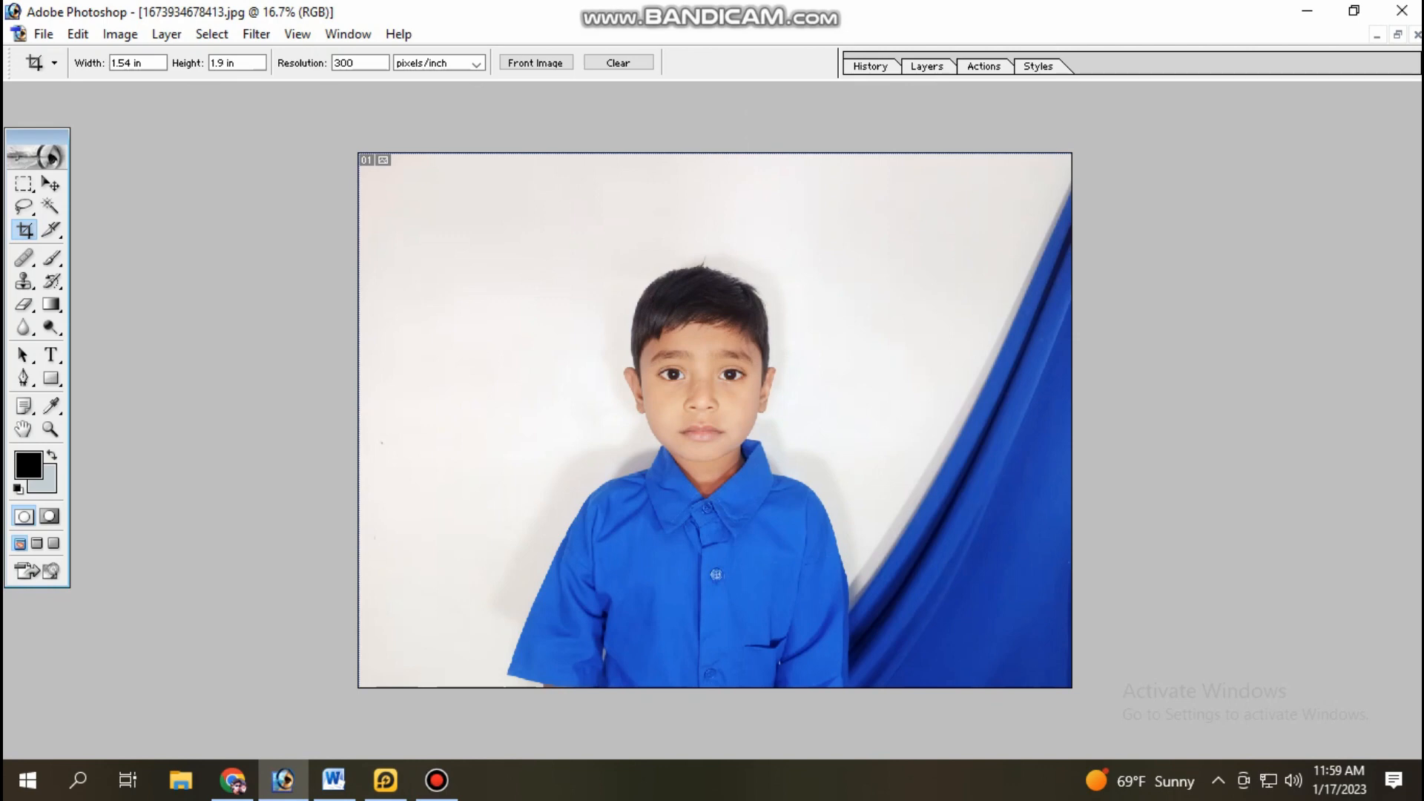
- Crop the photo to a 1.54 in by 1.9 in portrait at 300 pixels/inch, centred on the boy's head and upper chest
left_click_drag(812, 585, 842, 587)
left_click_drag(568, 586, 563, 592)
key("Left")
key("Up")
key("Up")
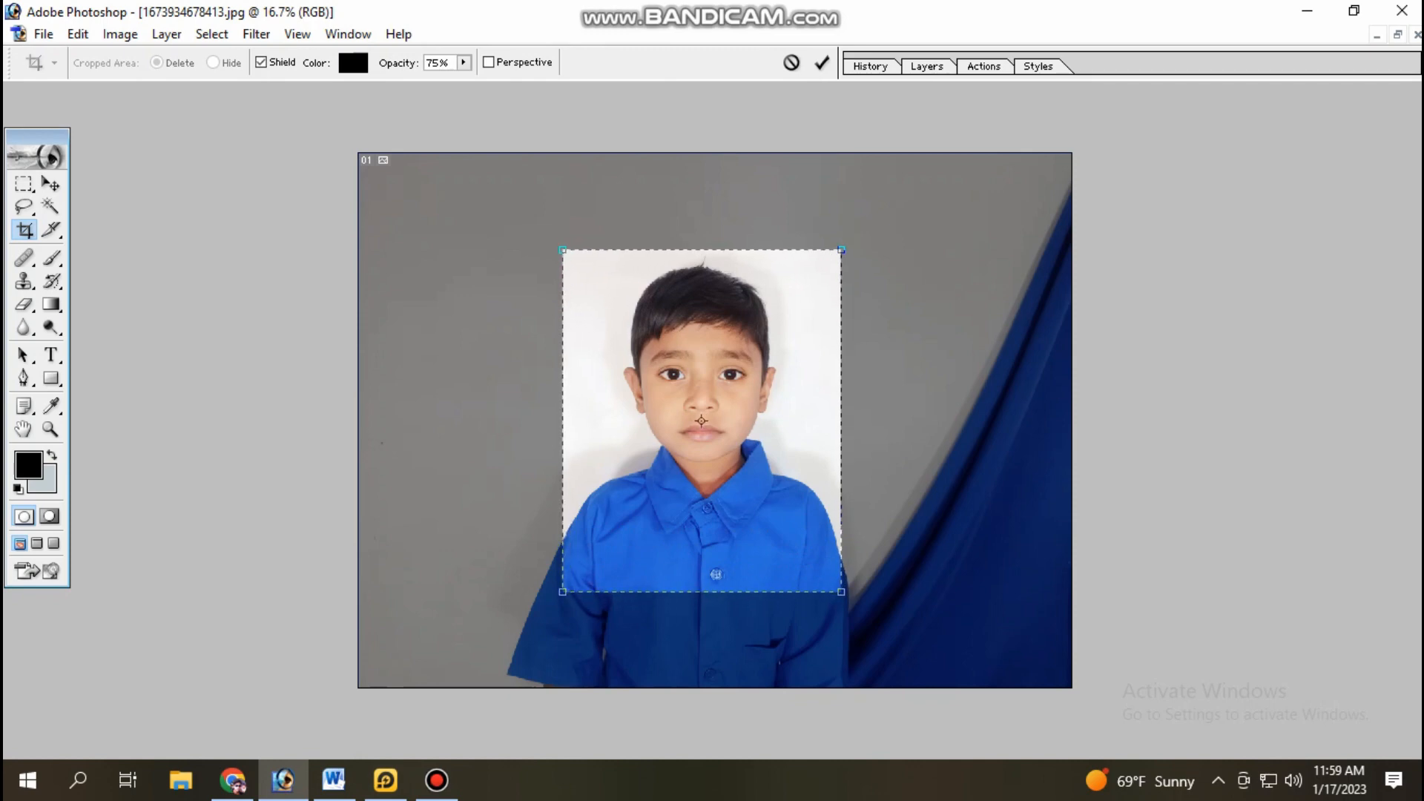
key("Down")
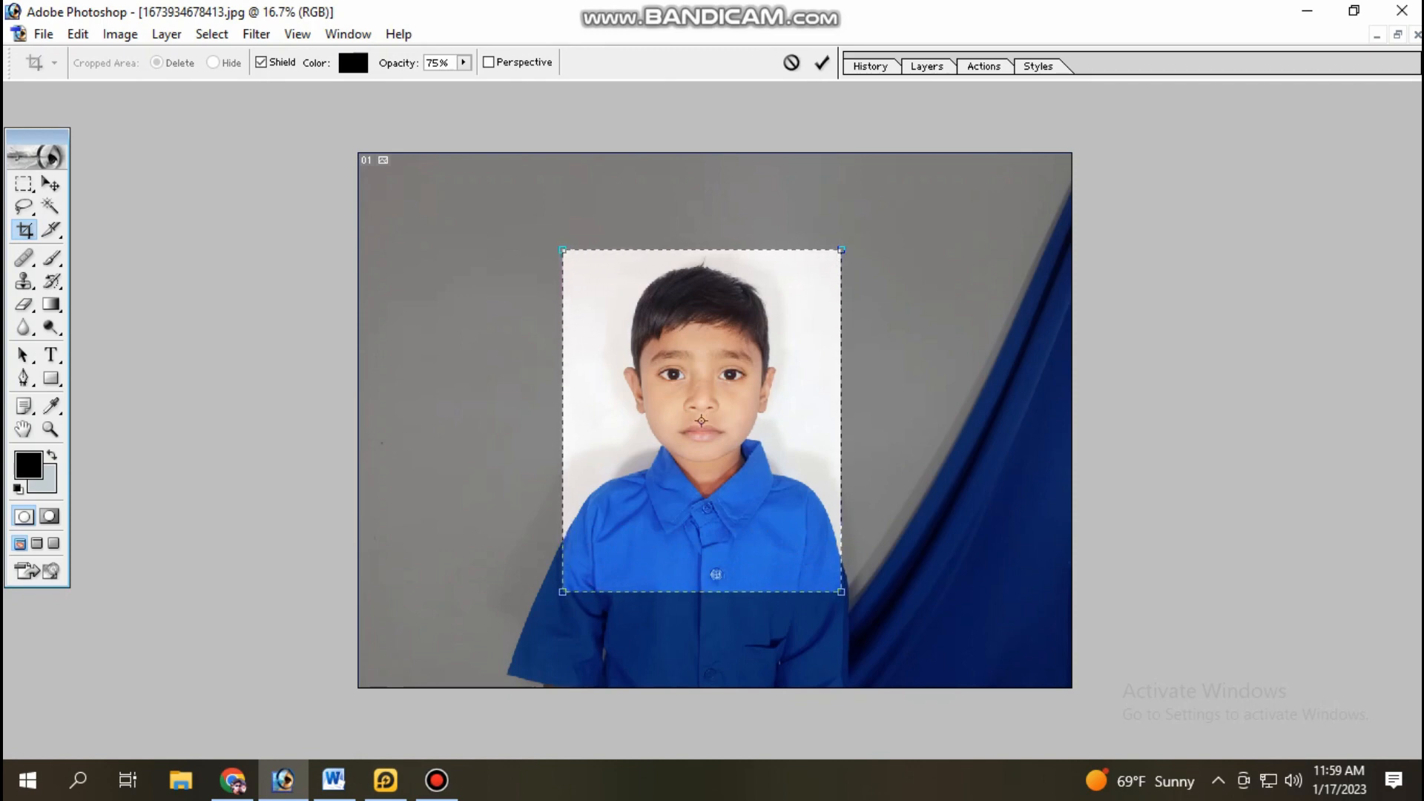
key("Down")
key("Right")
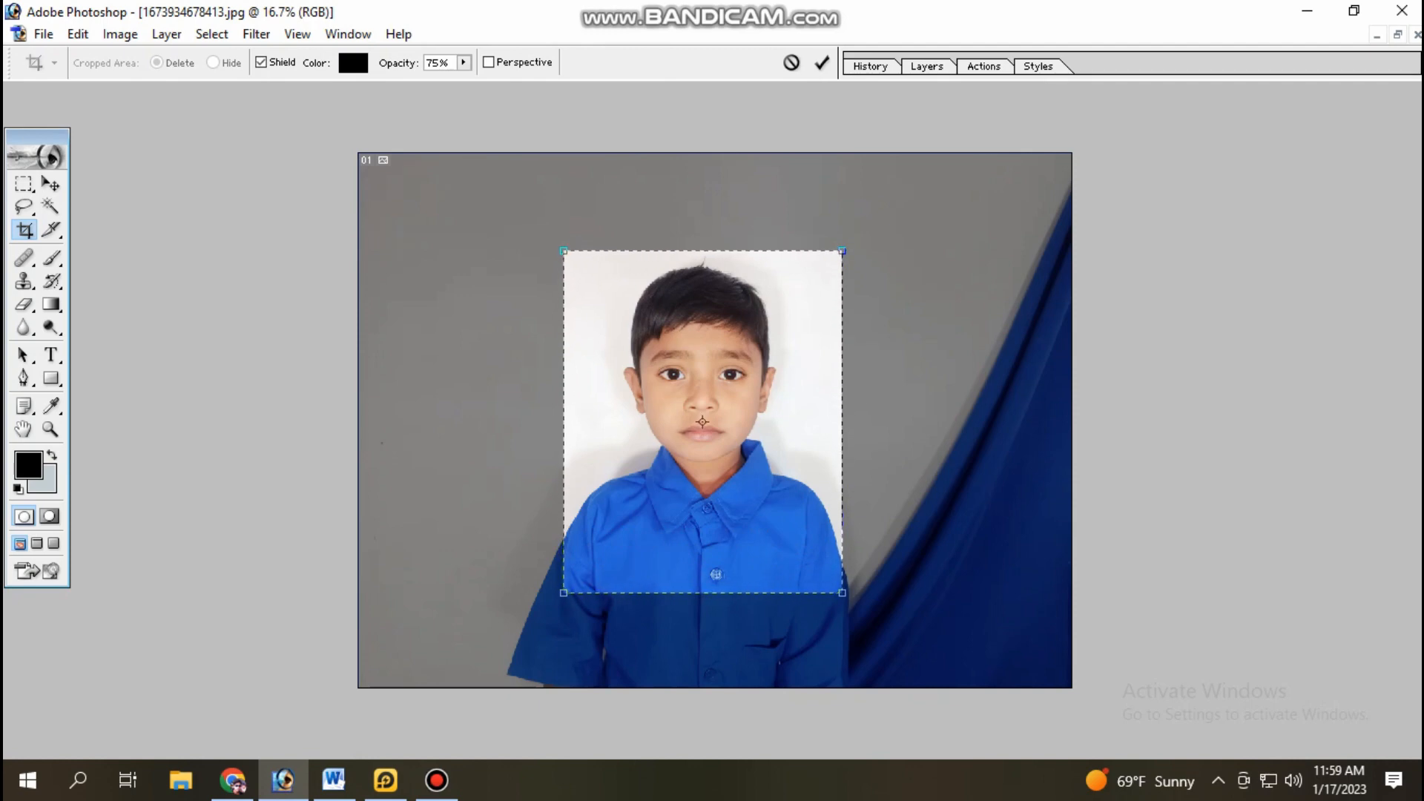
key("Return")
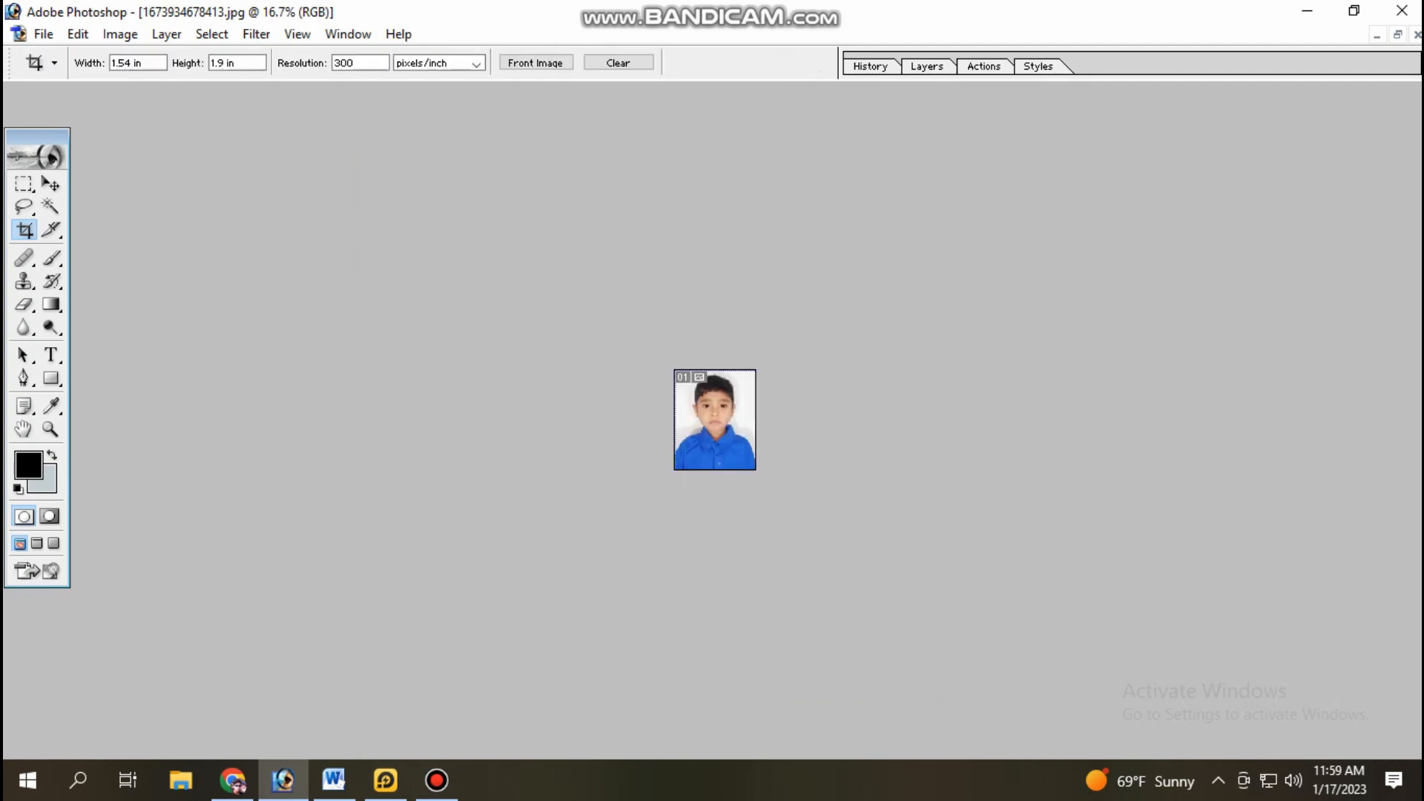
- Warp the shirt's shoulder edges into a smoother, rounder outline in Liquify with brush size 64 and pressure 50
scroll(714, 419, "up", 16)
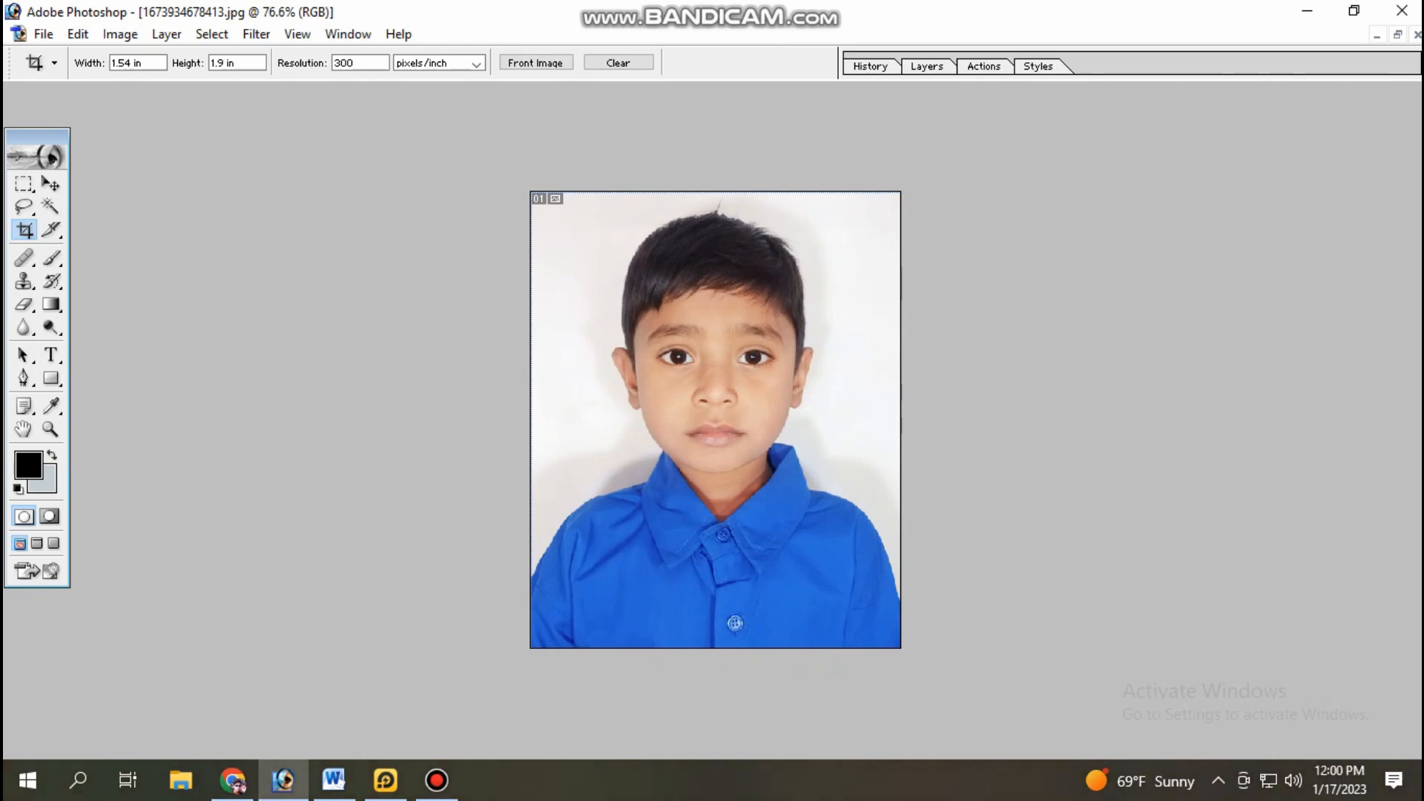
key("ctrl+shift+x")
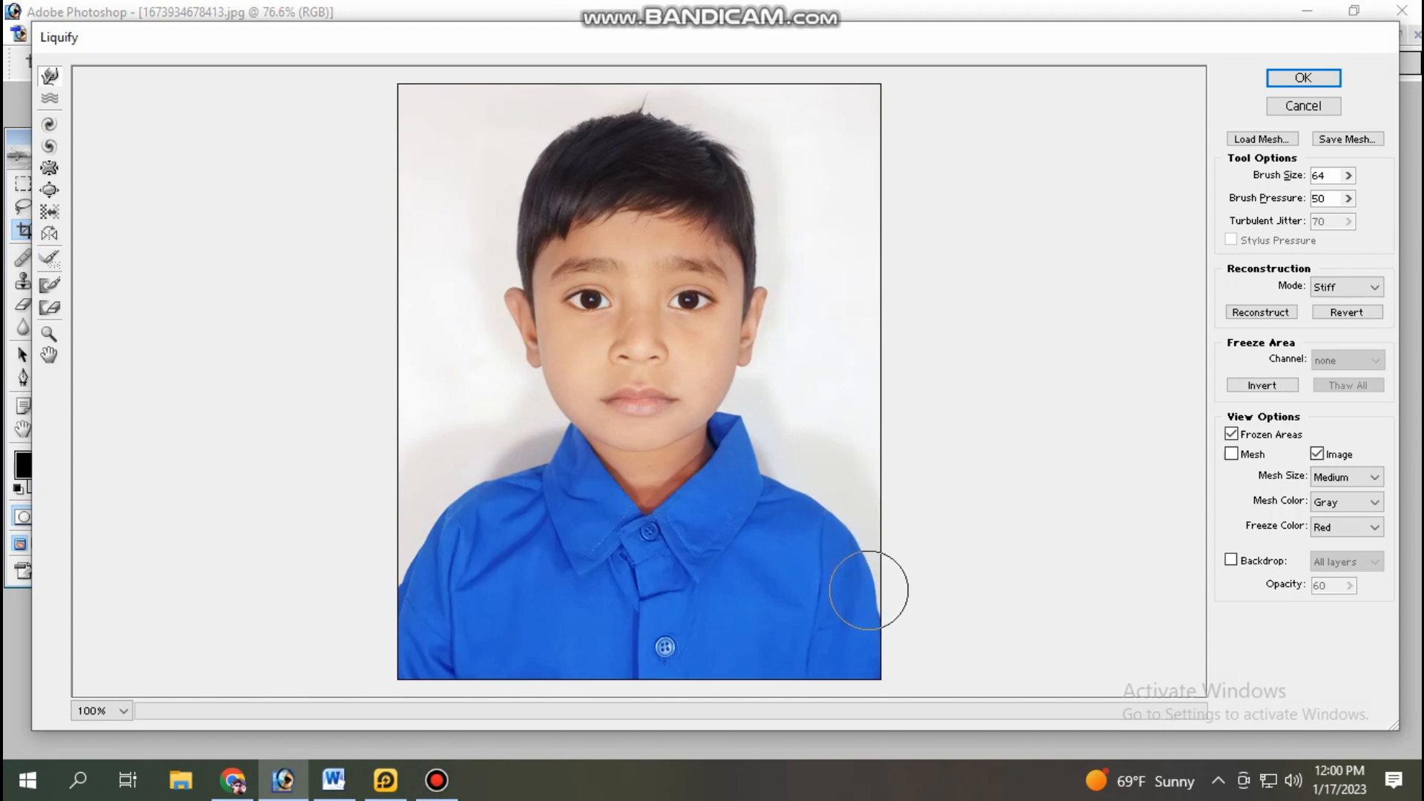
mouse_move(518, 481)
left_mouse_down()
mouse_move(461, 499)
mouse_move(522, 479)
mouse_move(436, 534)
left_mouse_up()
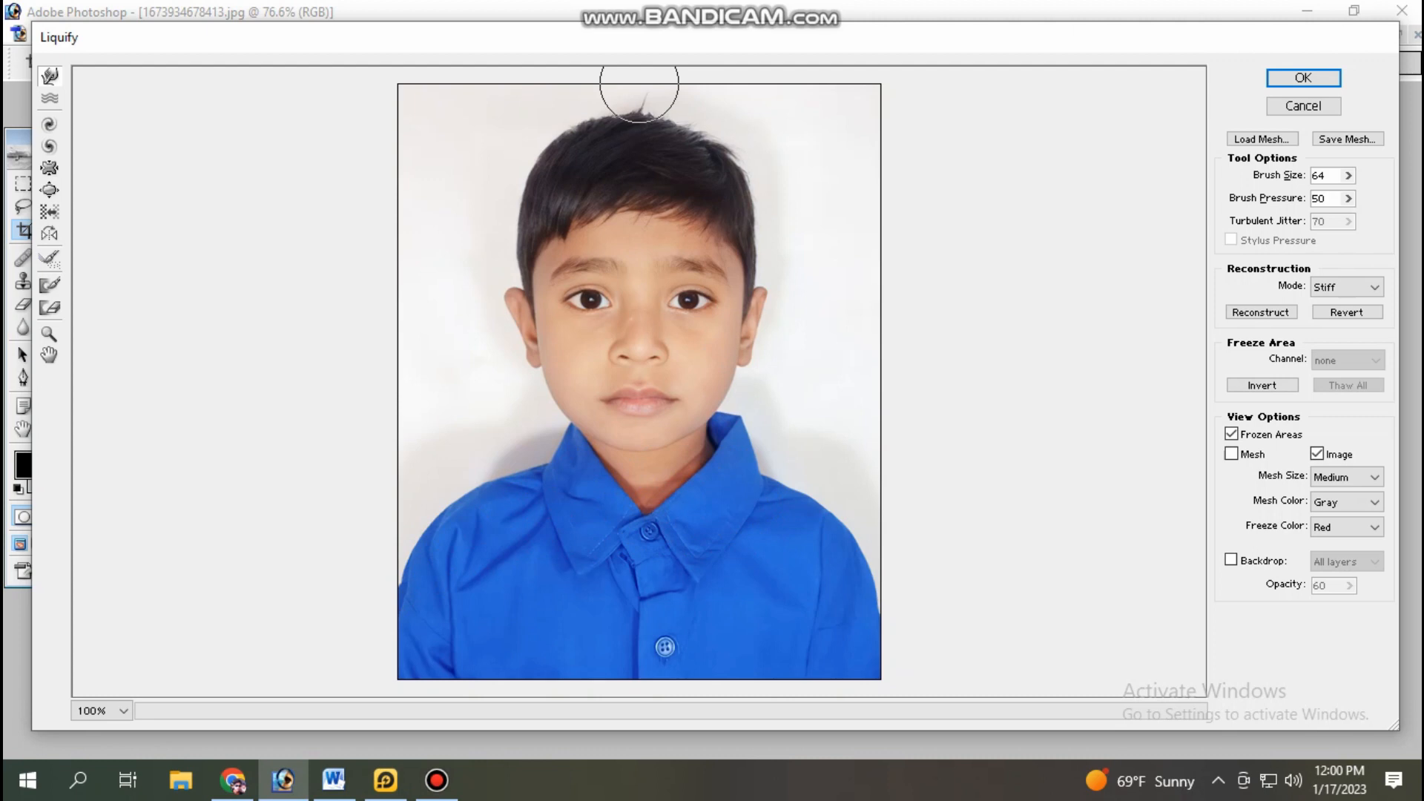
- Reduce the Liquify brush size to 32, push the stray hair tuft down into the top of the head, and apply the warp
key("bracketleft")
key("bracketleft")
key("bracketleft")
key("bracketleft")
key("bracketleft")
key("bracketleft")
key("bracketleft")
key("bracketleft")
key("bracketleft")
key("bracketleft")
key("bracketleft")
key("bracketleft")
key("bracketleft")
key("bracketleft")
key("bracketleft")
key("bracketleft")
left_click_drag(640, 84, 639, 91)
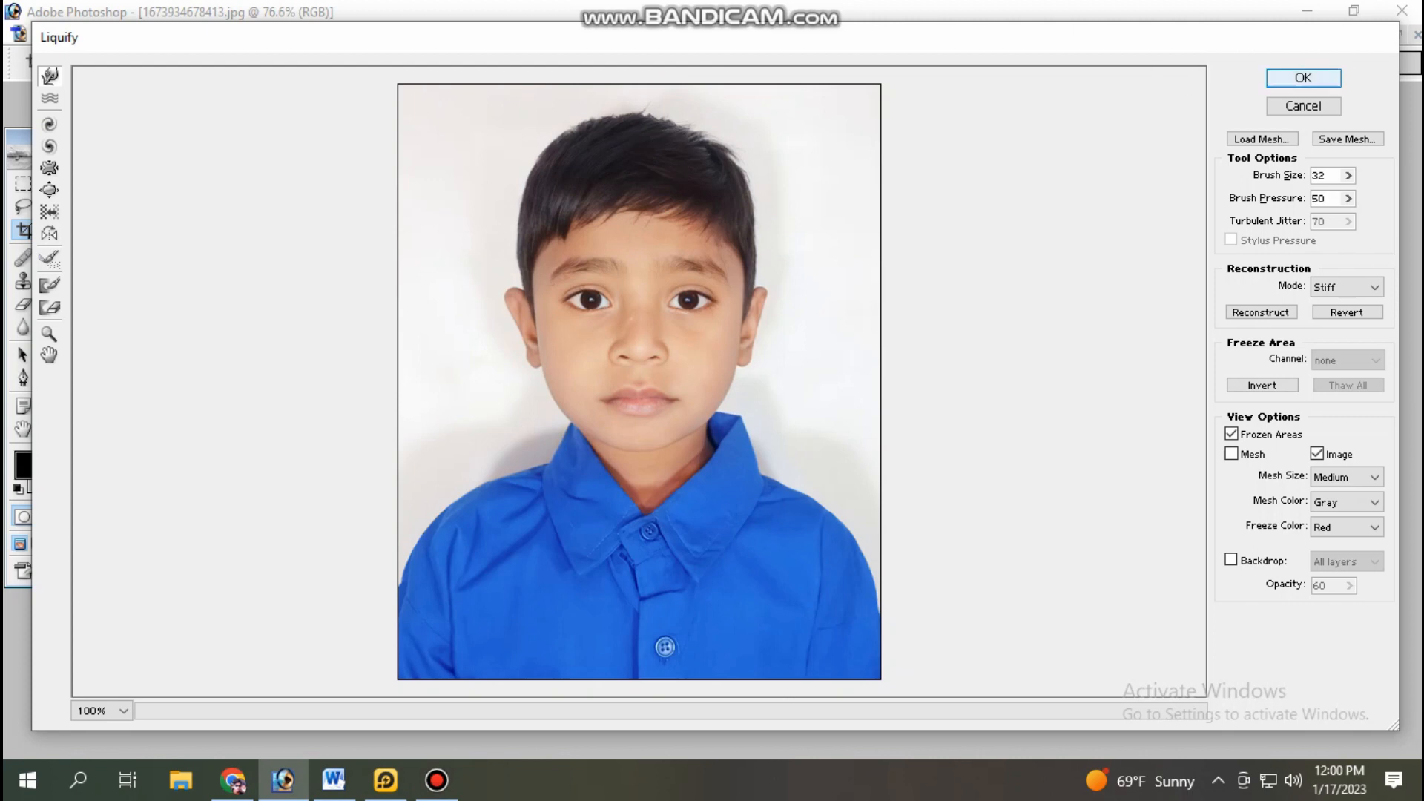
left_click(1303, 78)
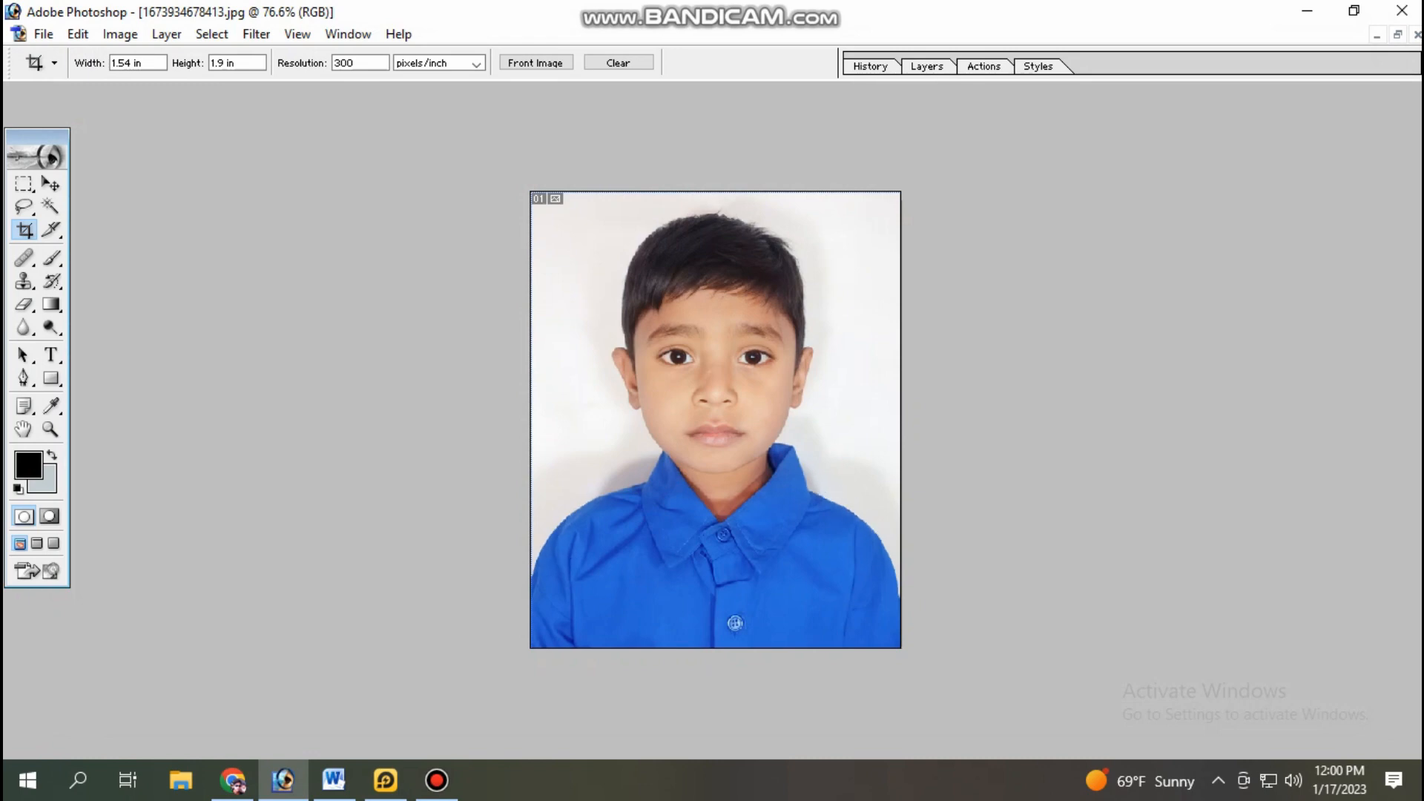
- Retouch the skin between the nose bridge and the eye on the image's left with the Clone Stamp at size 30, 22% opacity
key("ctrl+plus")
key("ctrl+plus")
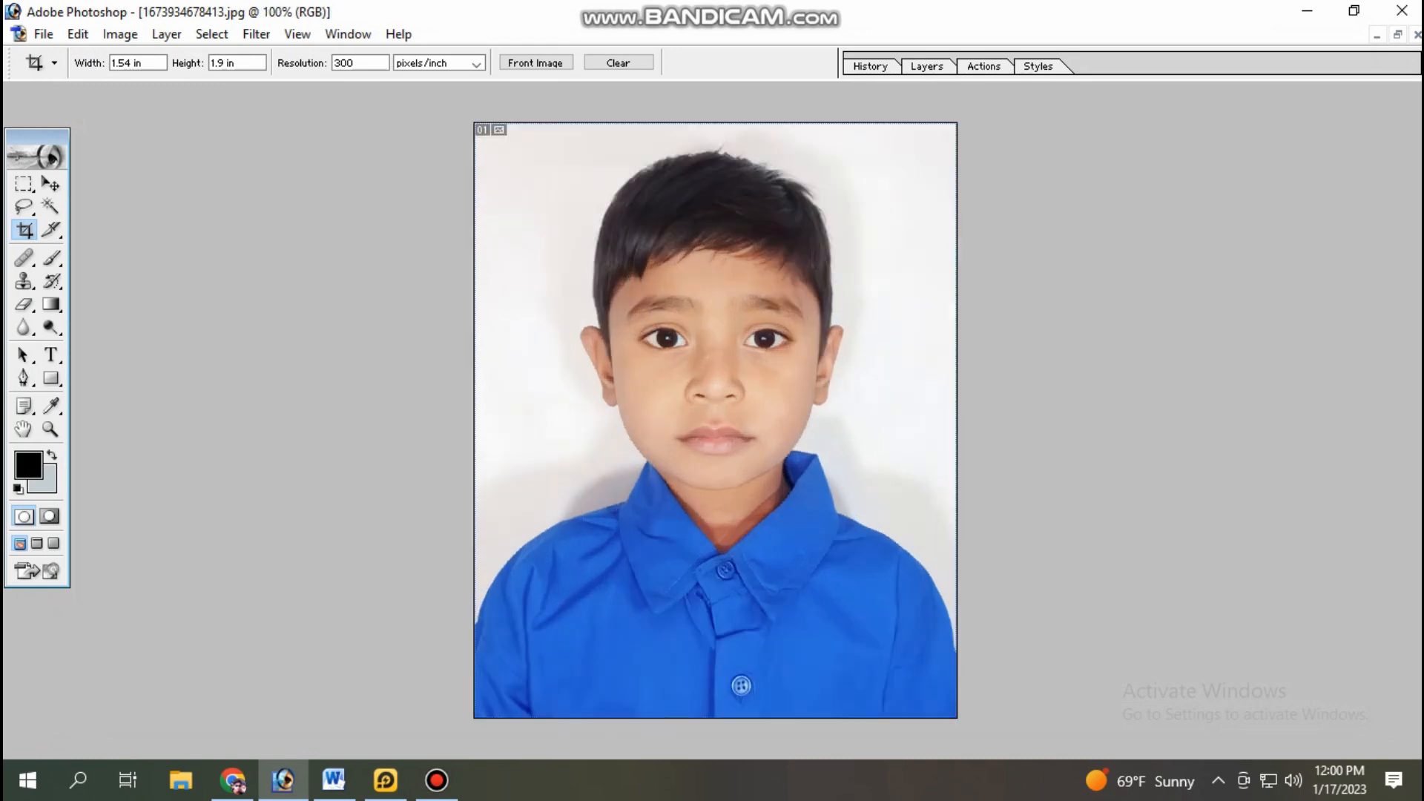
scroll(704, 420, "up", 10)
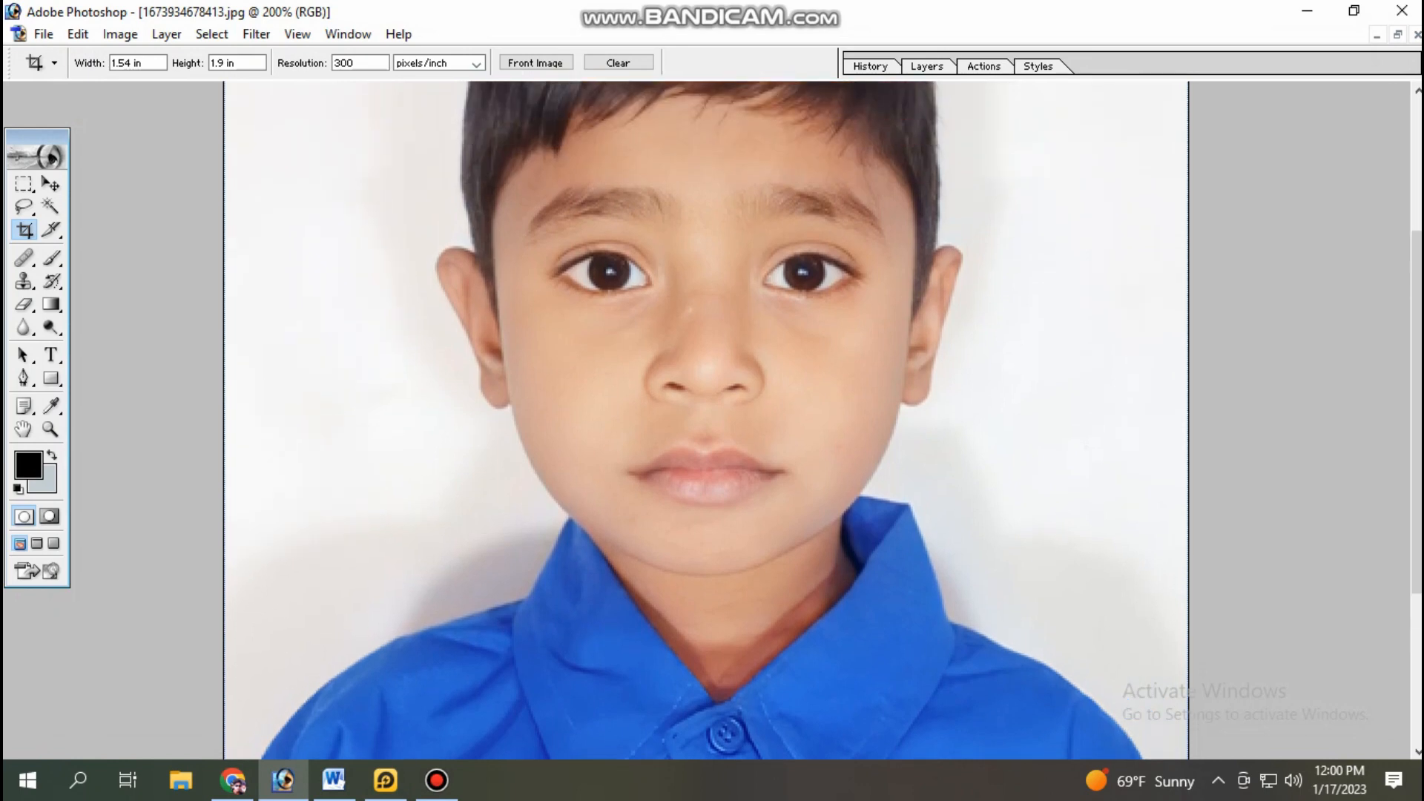
scroll(704, 420, "down", 6)
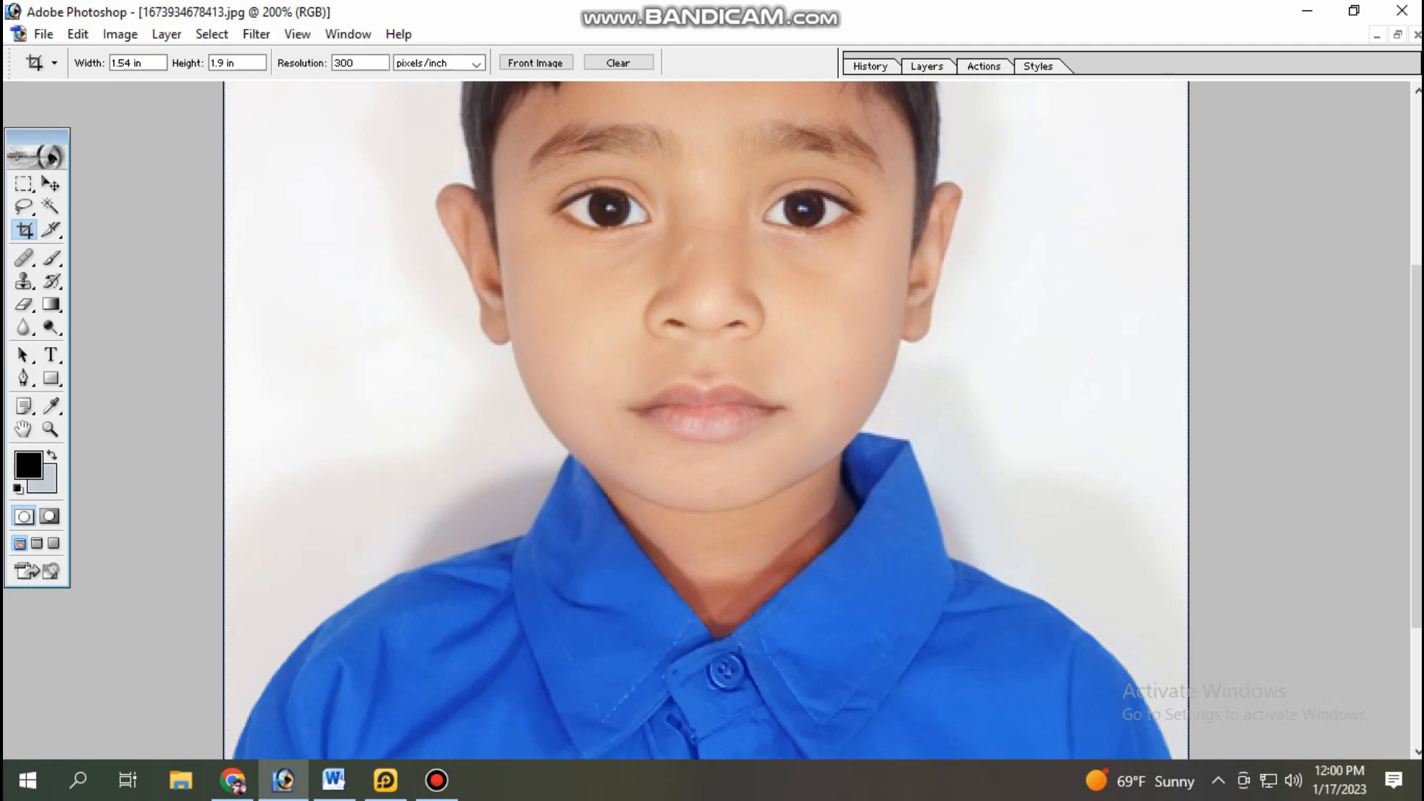
key("s")
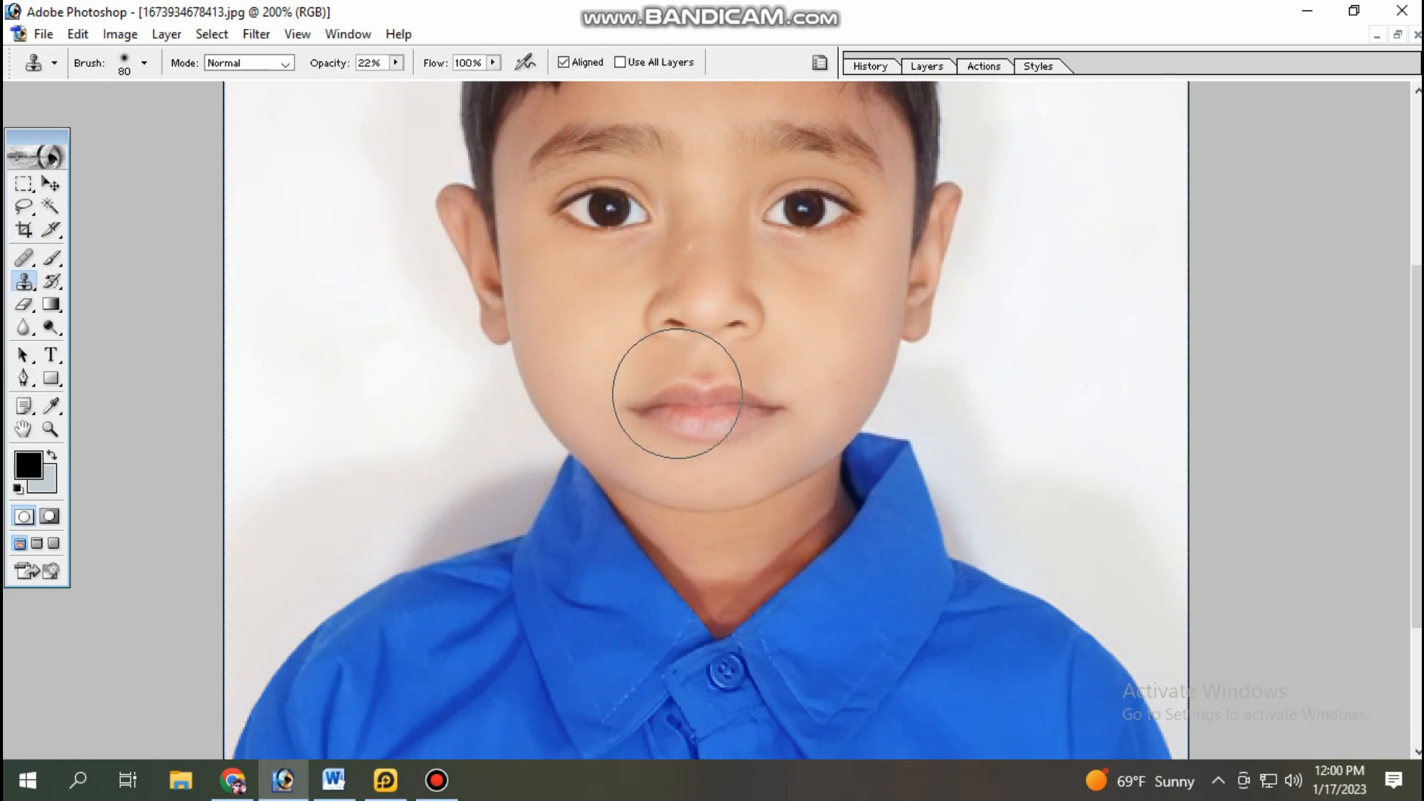
key("bracketleft")
key("bracketleft")
key("bracketleft")
key("bracketleft")
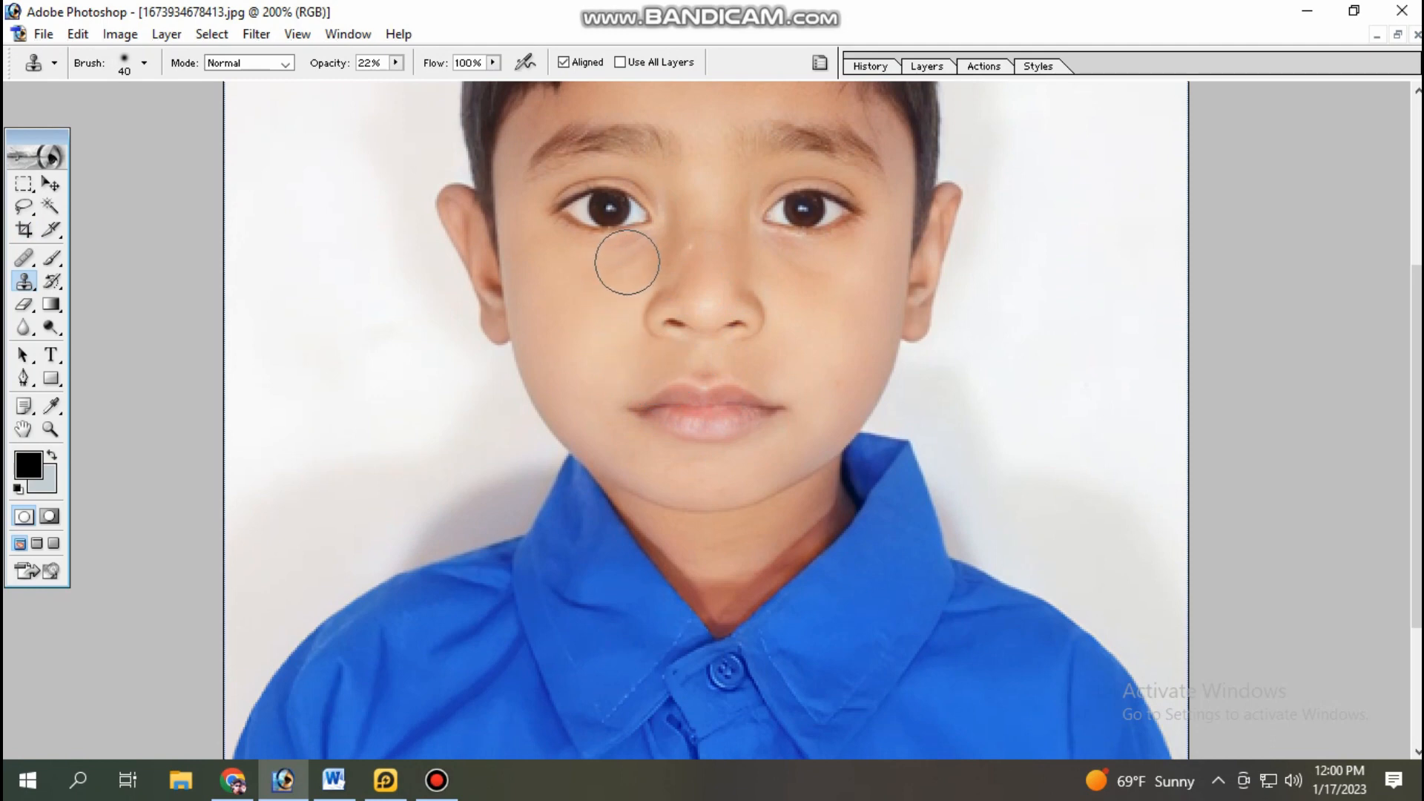
key("bracketleft")
left_click(615, 291, "alt")
left_click(665, 244)
left_click(673, 216, "alt")
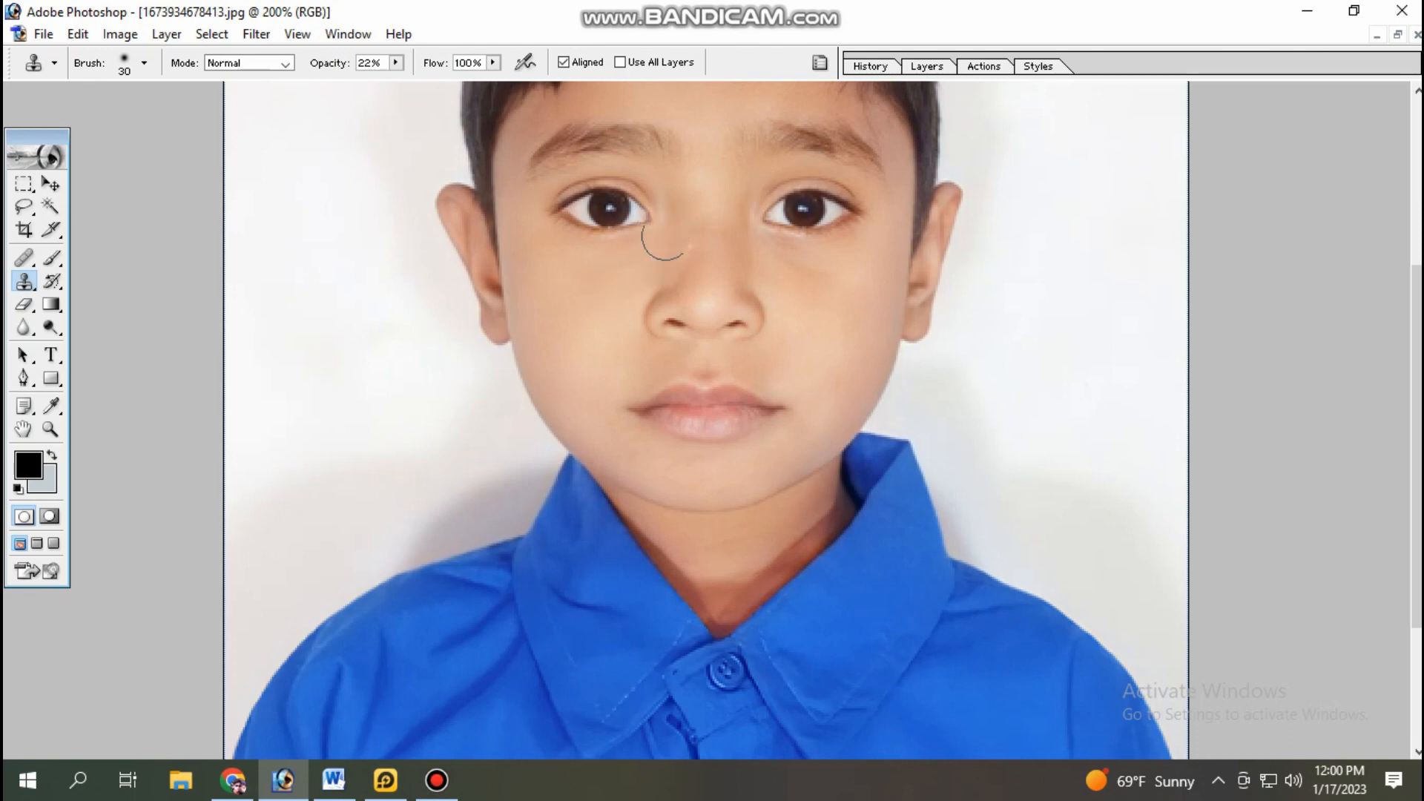
left_click(667, 210)
- Clone clean cheek skin over the side of the nose and the area under the eye on the image's right
left_click(761, 305)
left_click(780, 311, "alt")
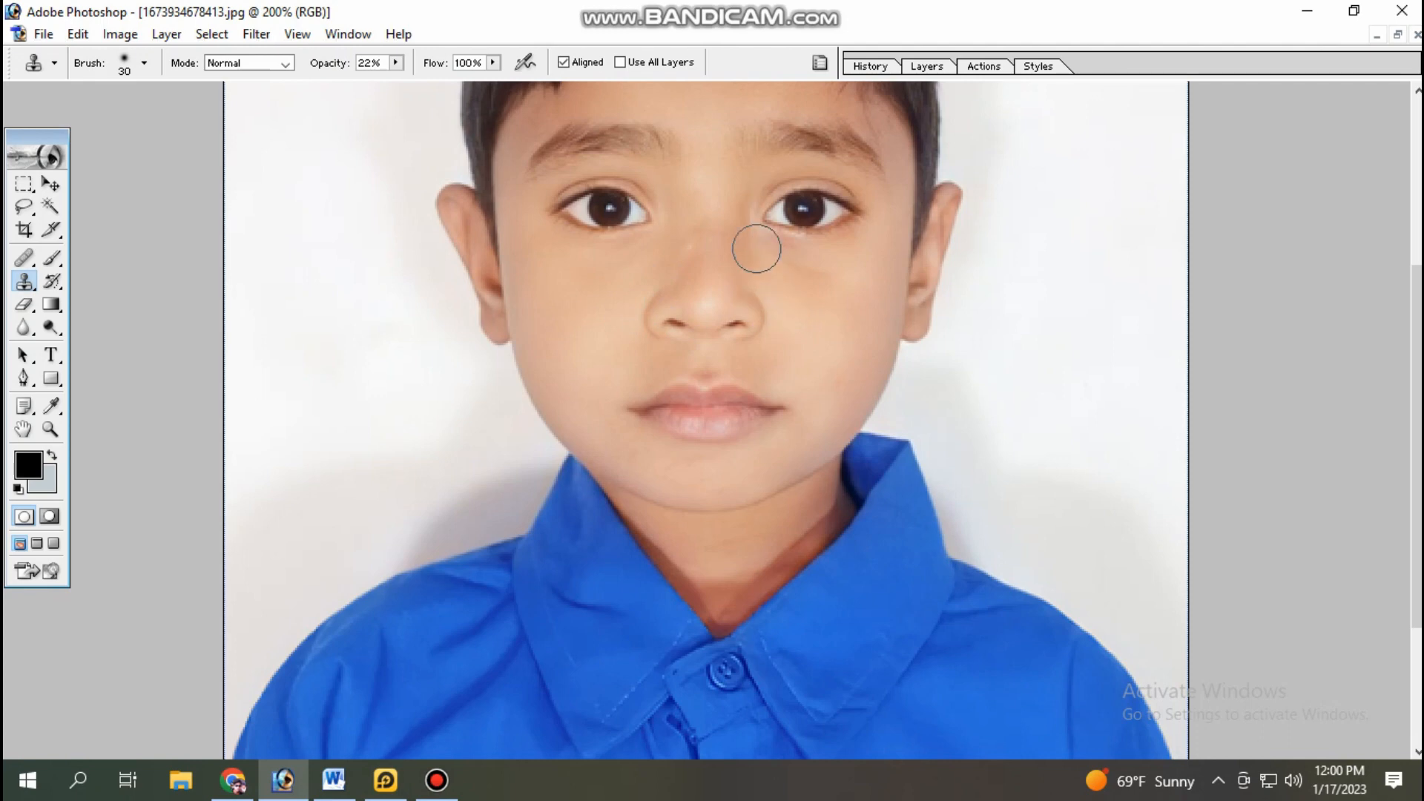
left_click(792, 289, "alt")
left_click(733, 236)
left_click(825, 286, "alt")
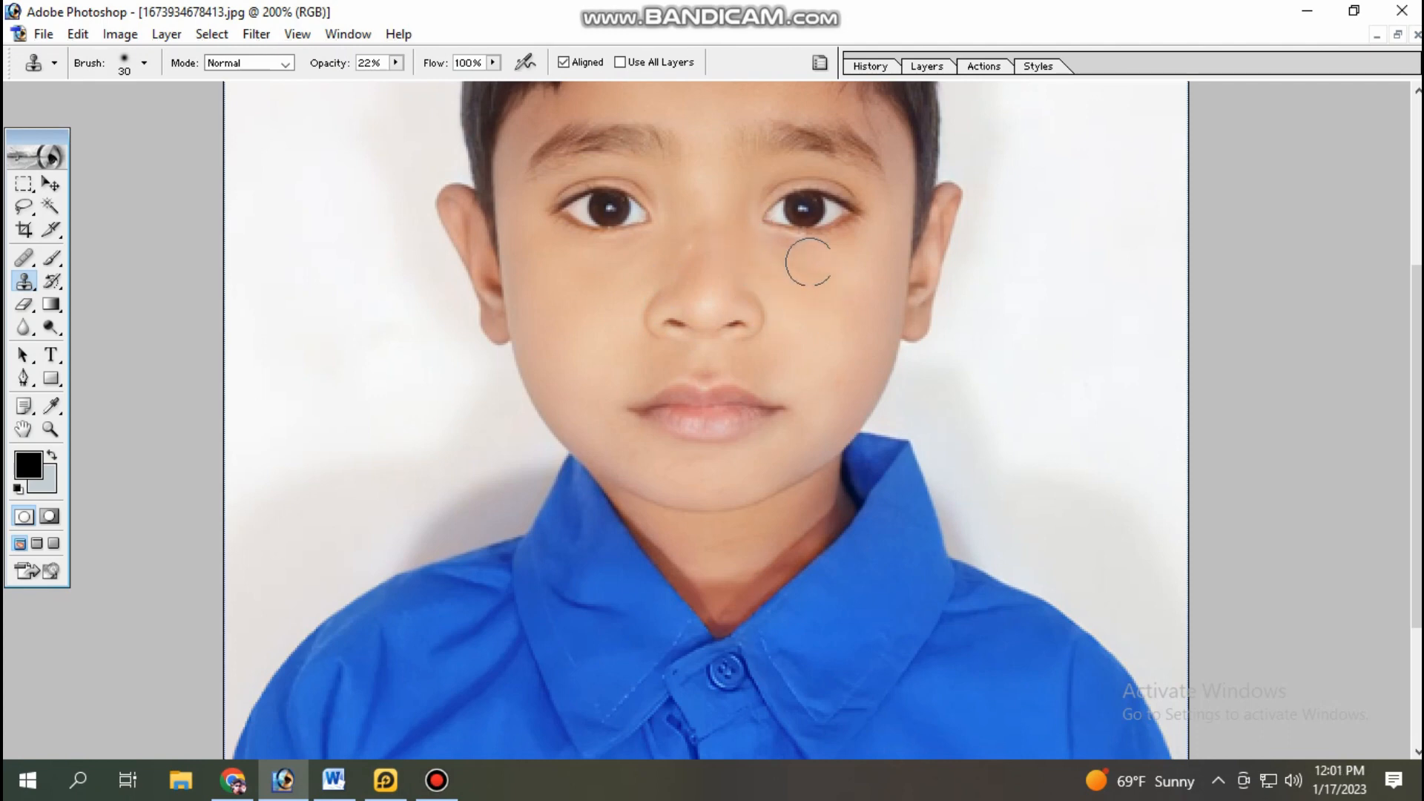
left_click_drag(806, 263, 792, 260)
- Smooth the forehead skin above the eyebrow on the image's left with a Clone Stamp stroke
scroll(774, 248, "up", 2)
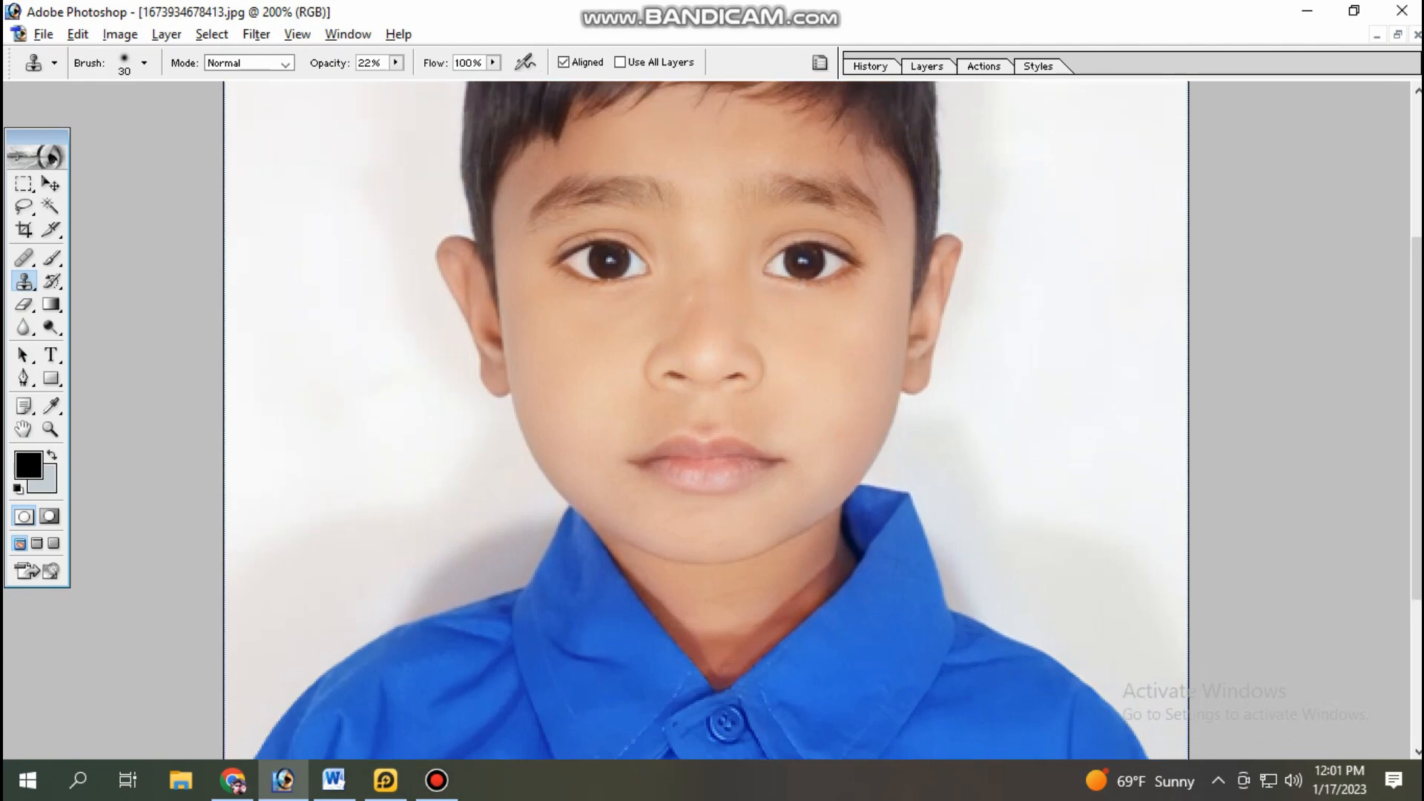
scroll(858, 296, "up", 3)
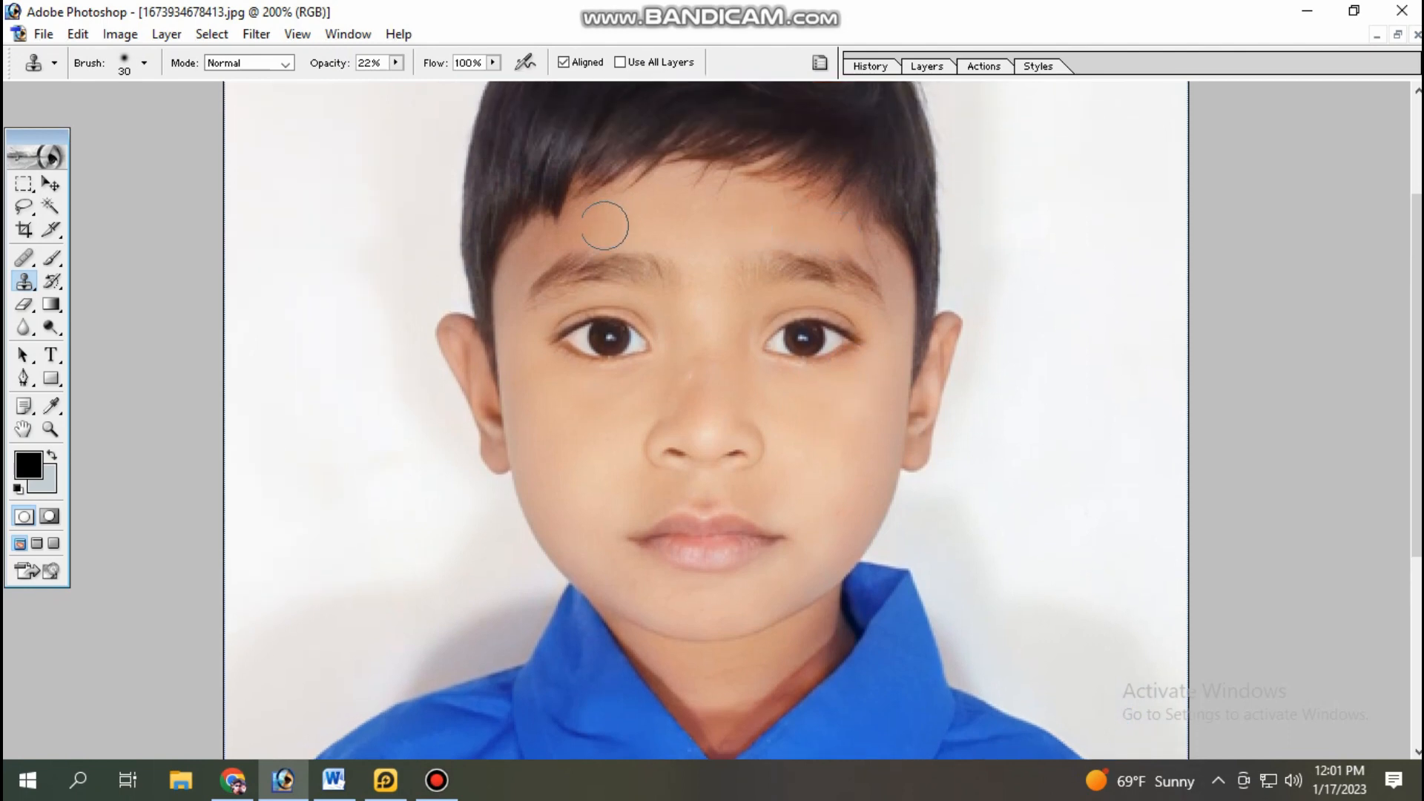
left_click_drag(605, 225, 556, 231)
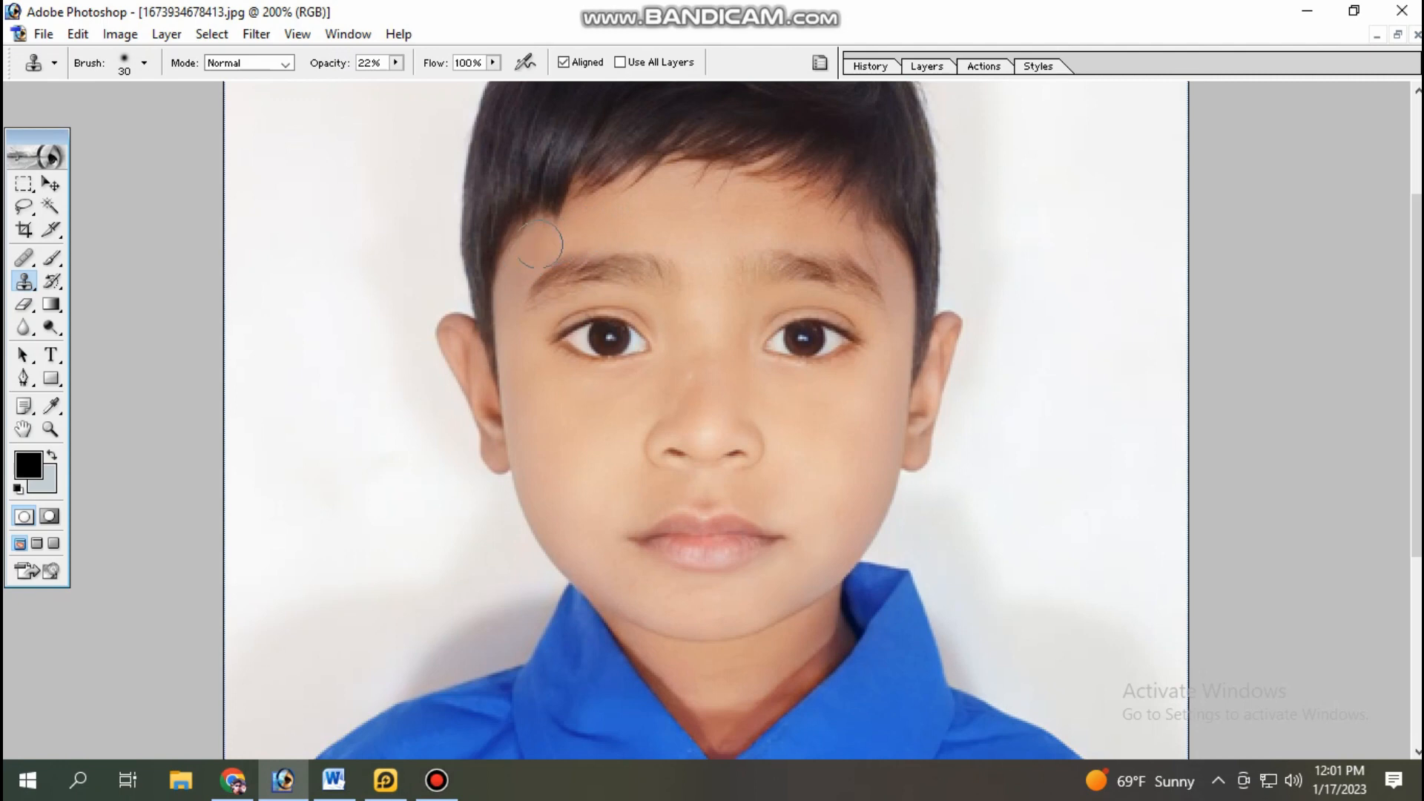
- Touch up the small light spot on the nose bridge using the Healing Brush at size 8
scroll(751, 261, "up", 2)
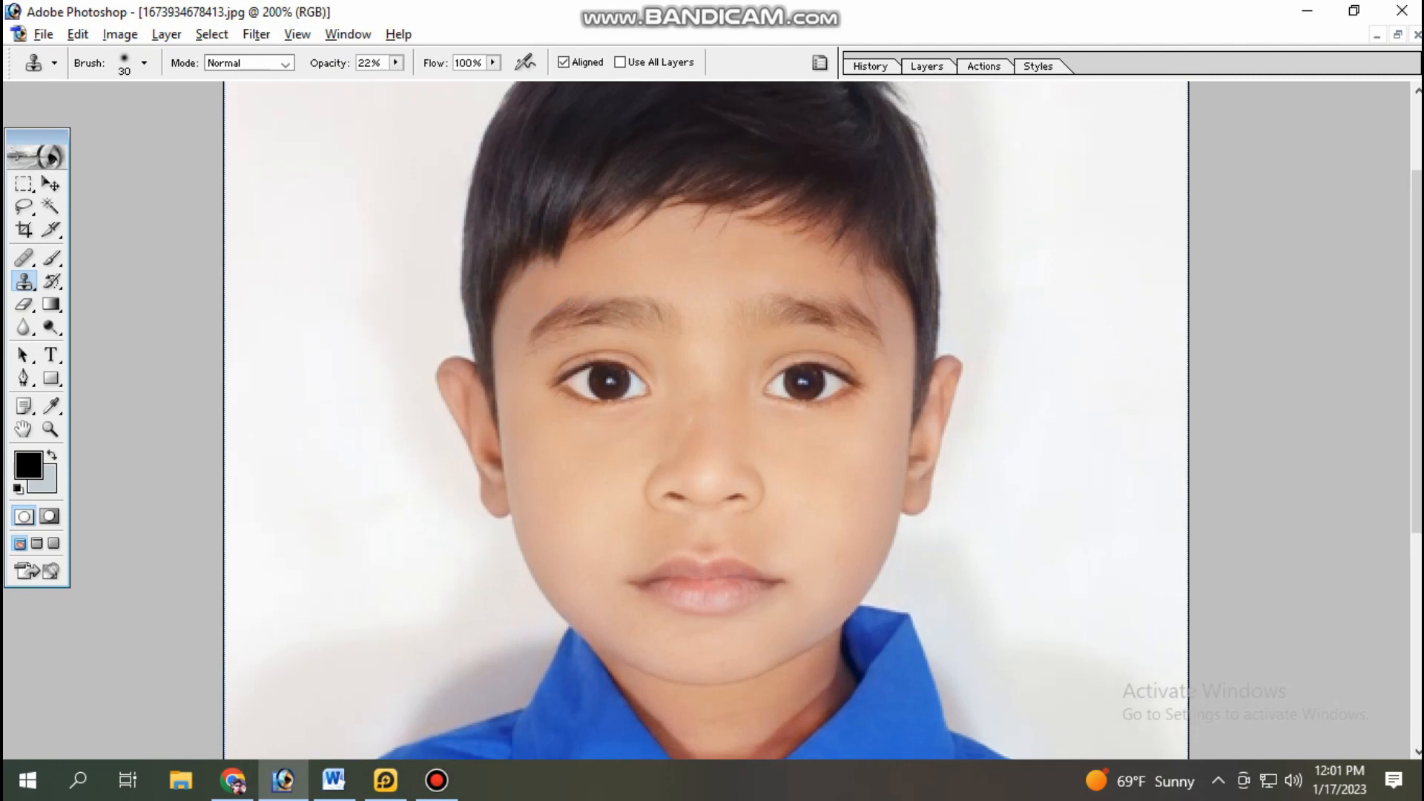
scroll(868, 319, "down", 3)
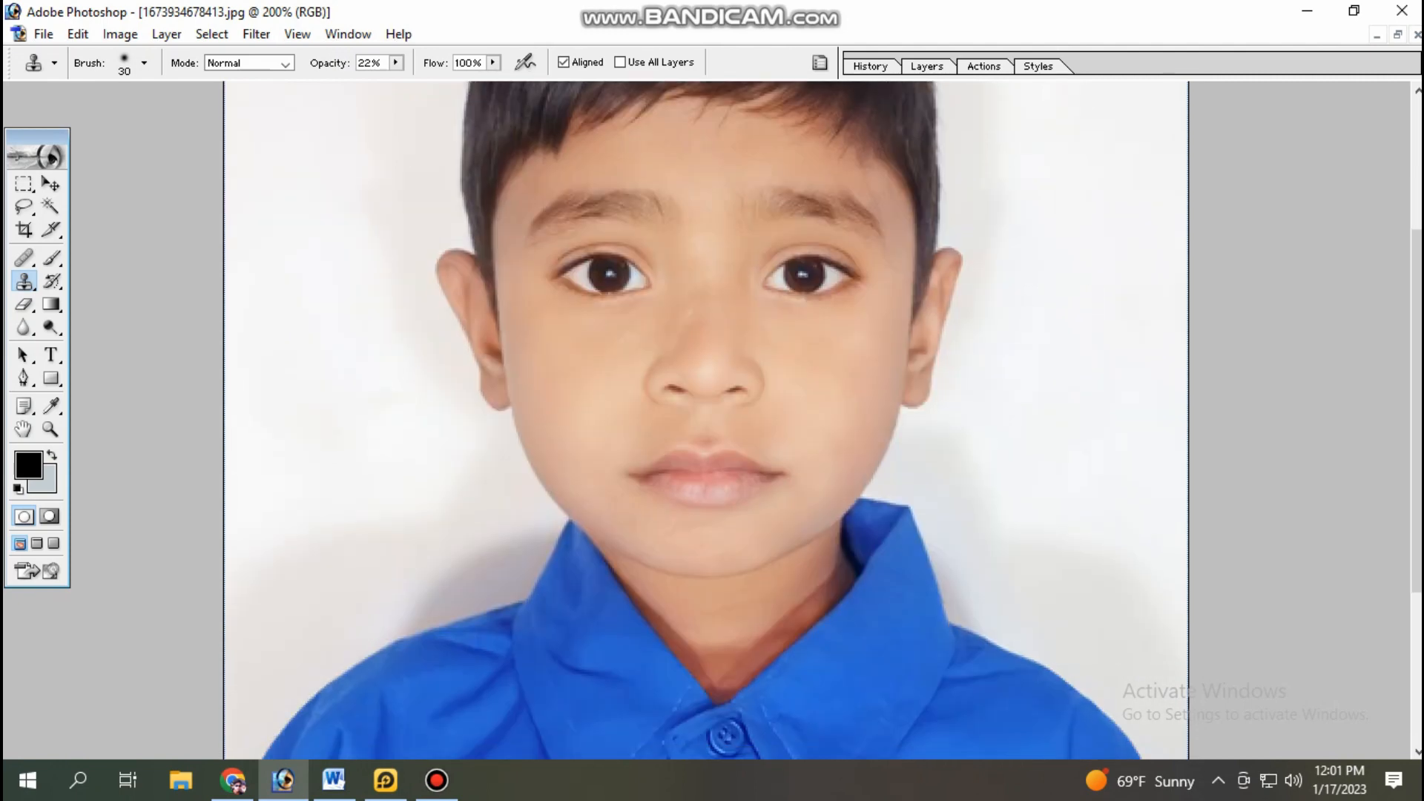
scroll(875, 296, "down", 2)
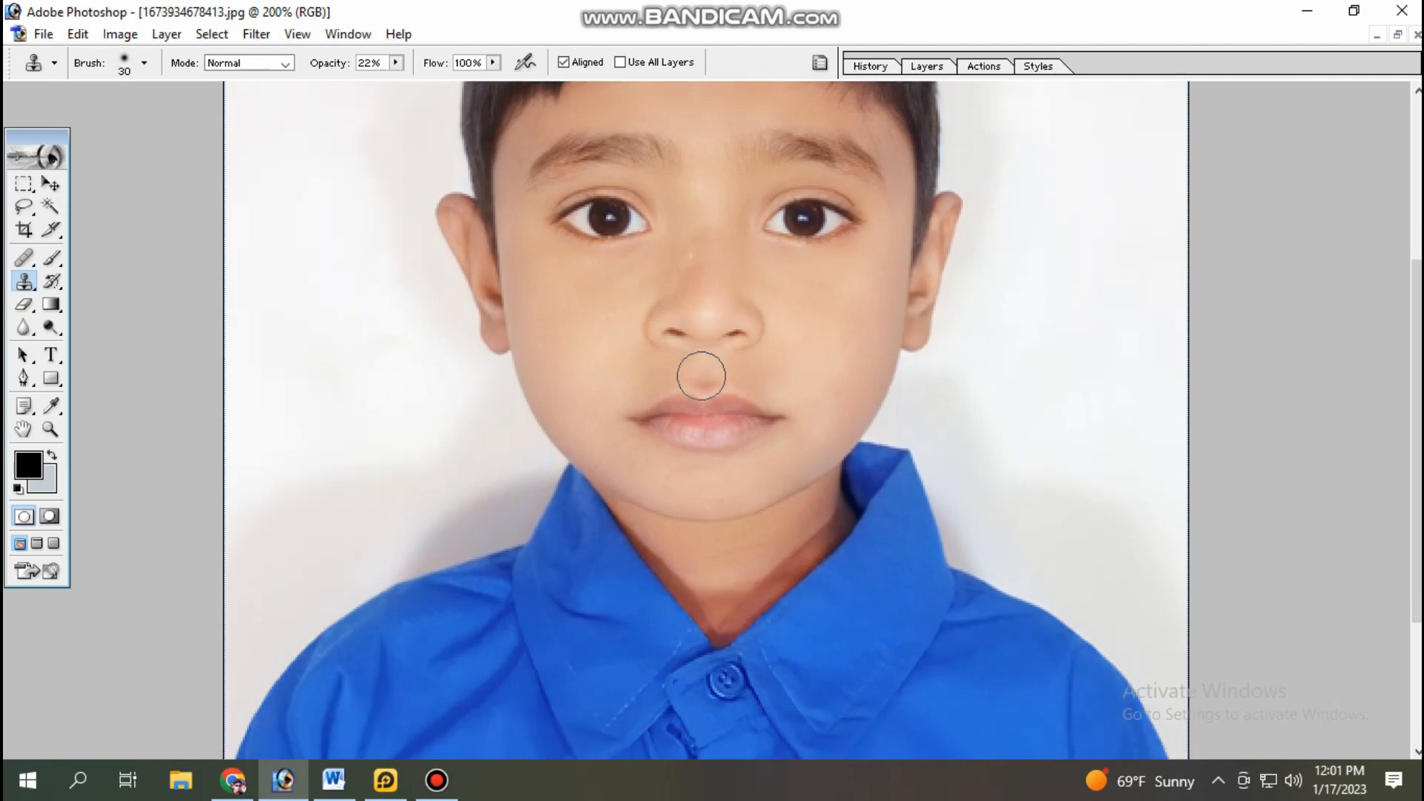
scroll(706, 420, "down", 7)
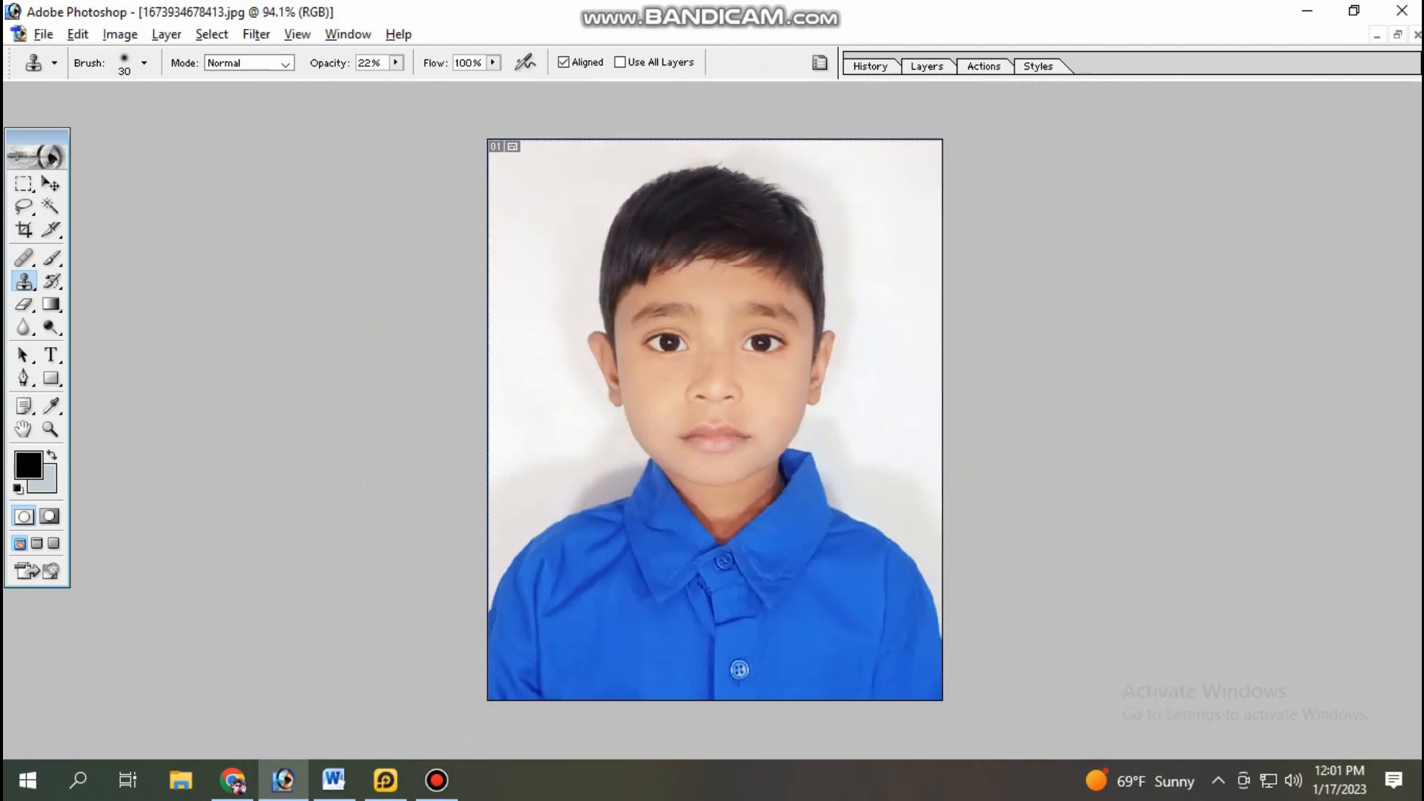
scroll(706, 420, "up", 9)
scroll(671, 413, "down", 3)
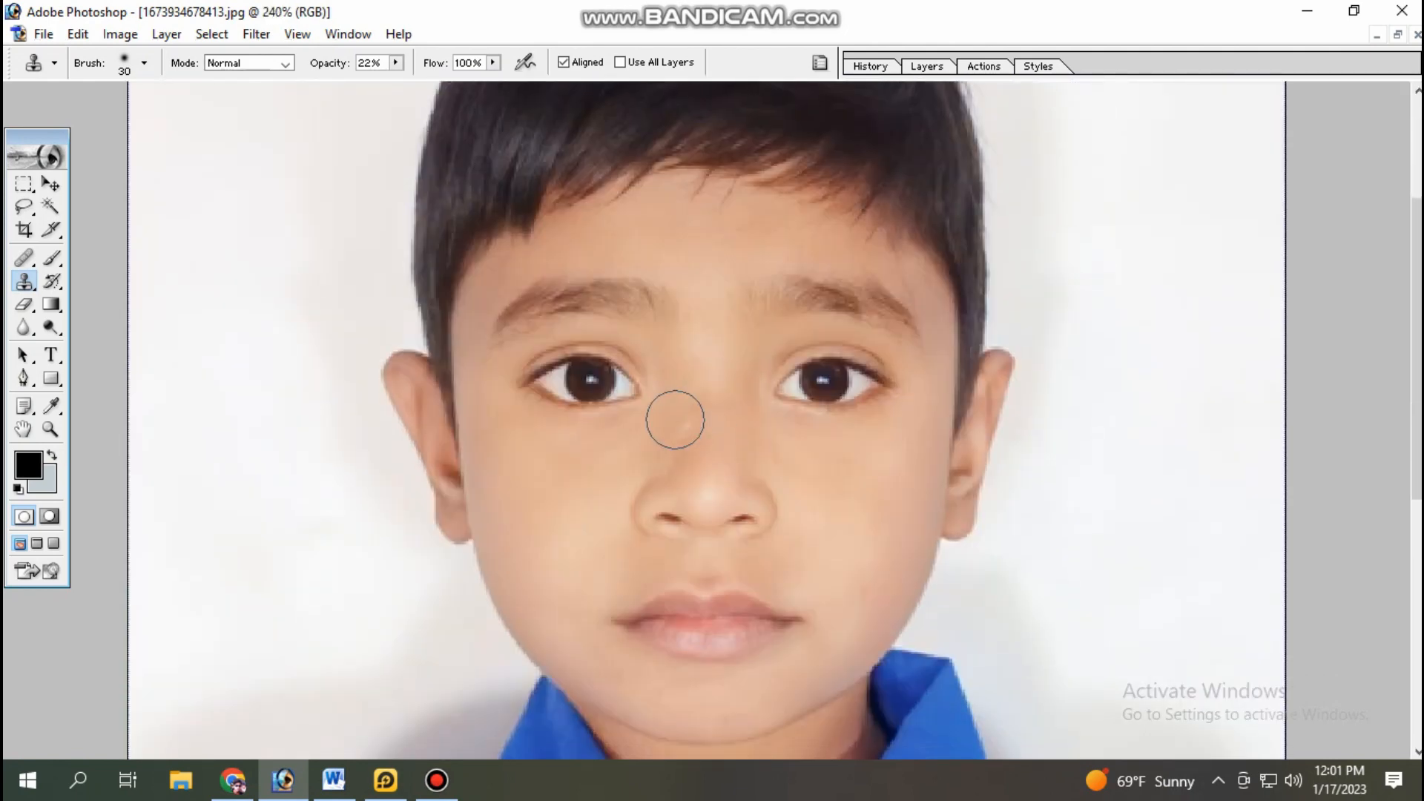
scroll(670, 413, "up", 4)
scroll(785, 423, "down", 2)
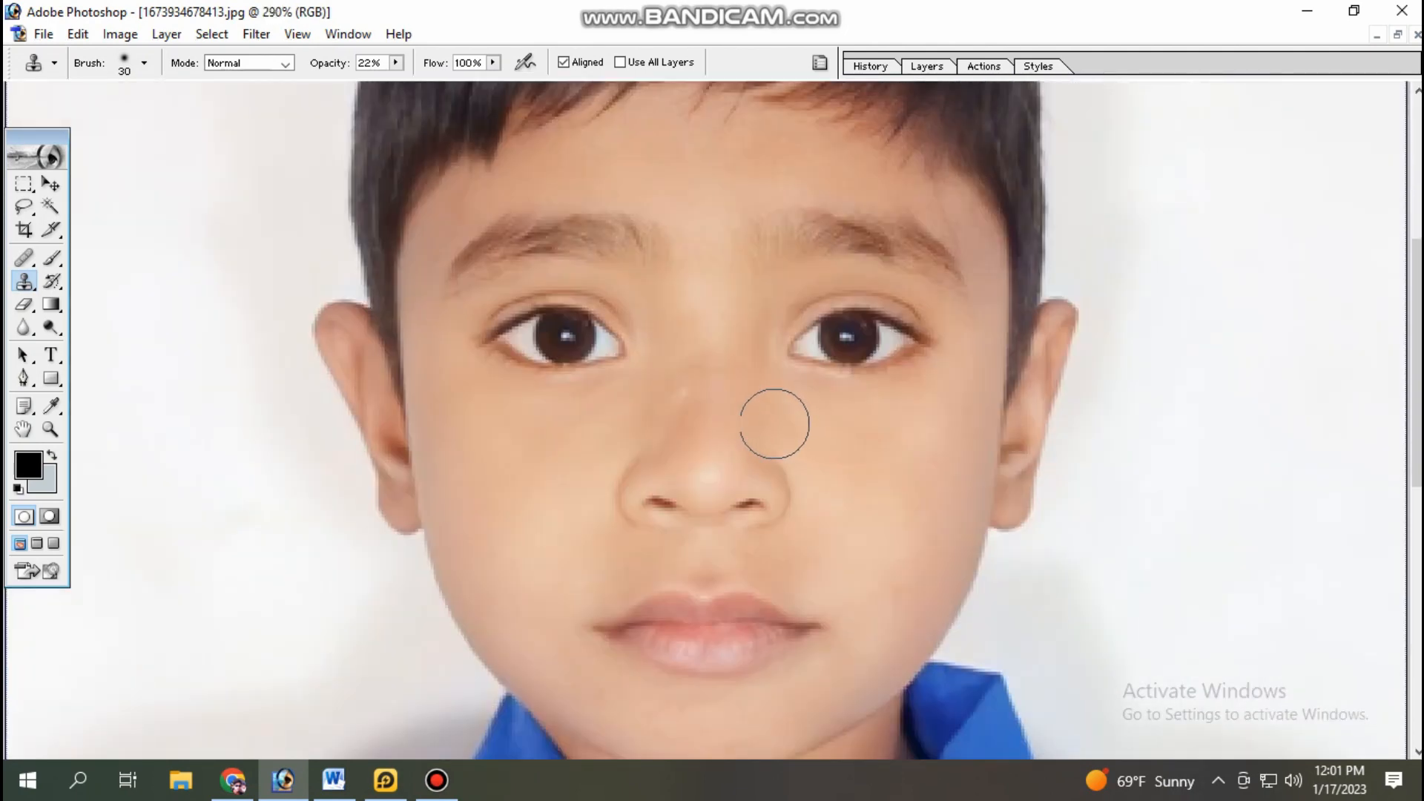
key("j")
key("bracketleft")
key("bracketleft")
key("bracketleft")
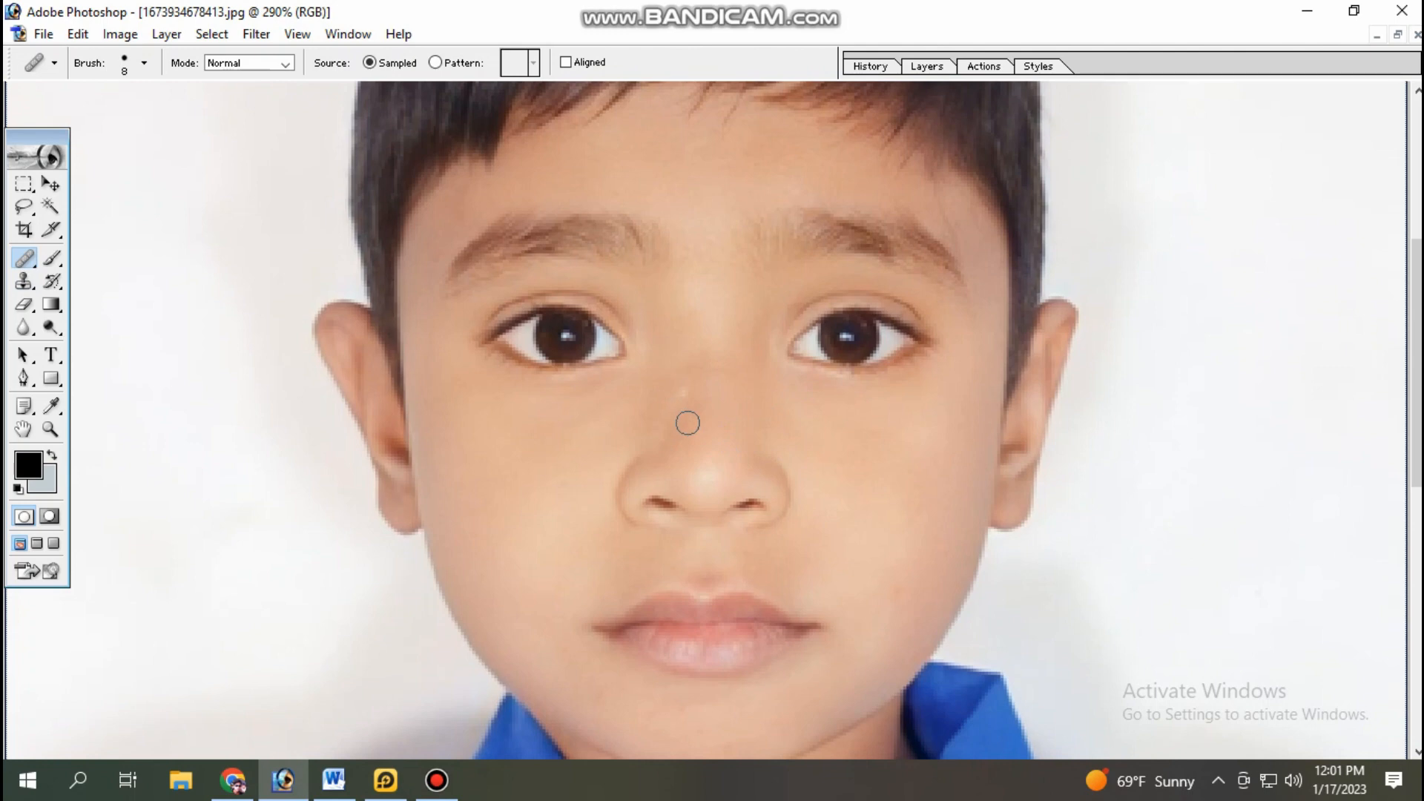
left_click(681, 403)
- Examine the retouched portrait both as a whole and close up around the hair and face
key("alt+Tab")
key("ctrl+minus")
key("ctrl+minus")
key("ctrl+minus")
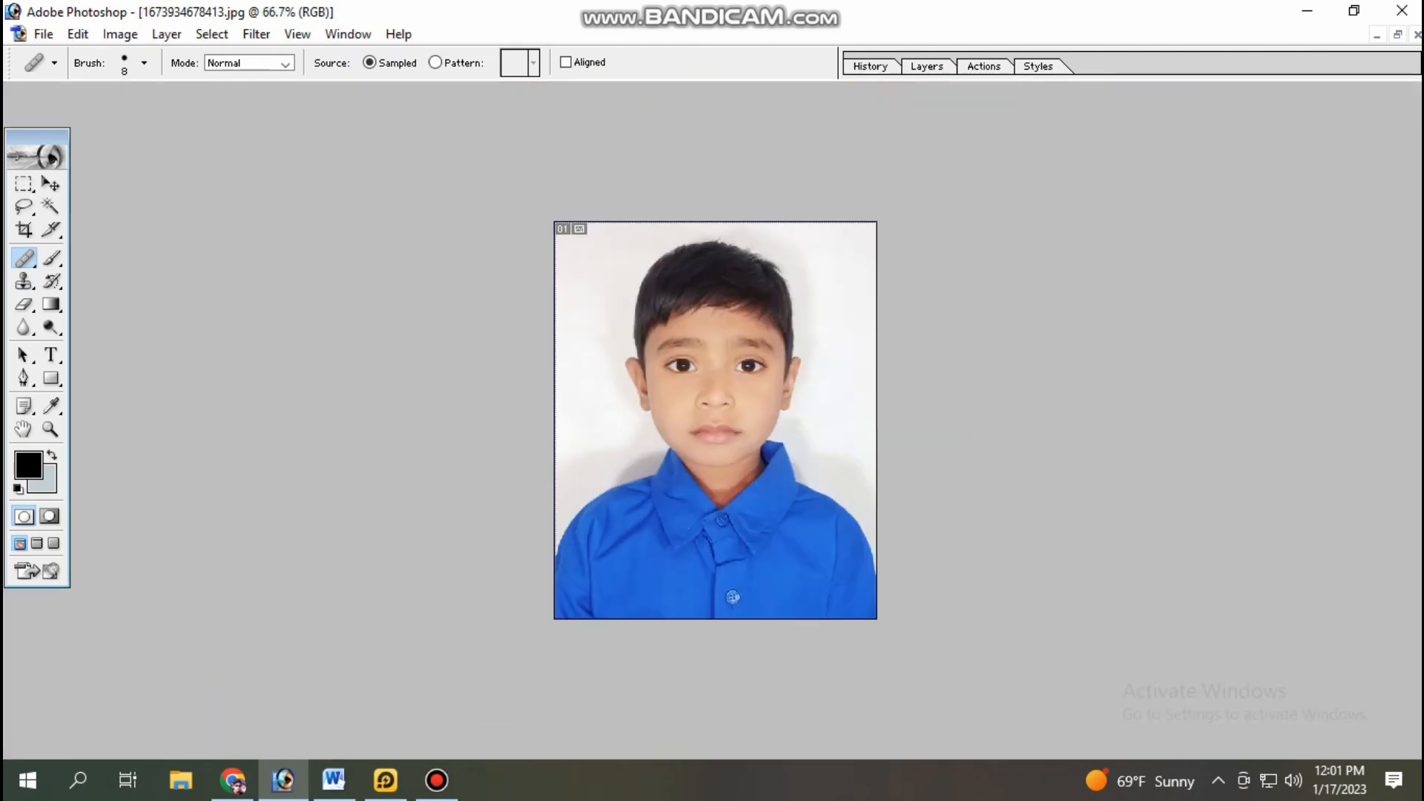
scroll(715, 386, "up", 5)
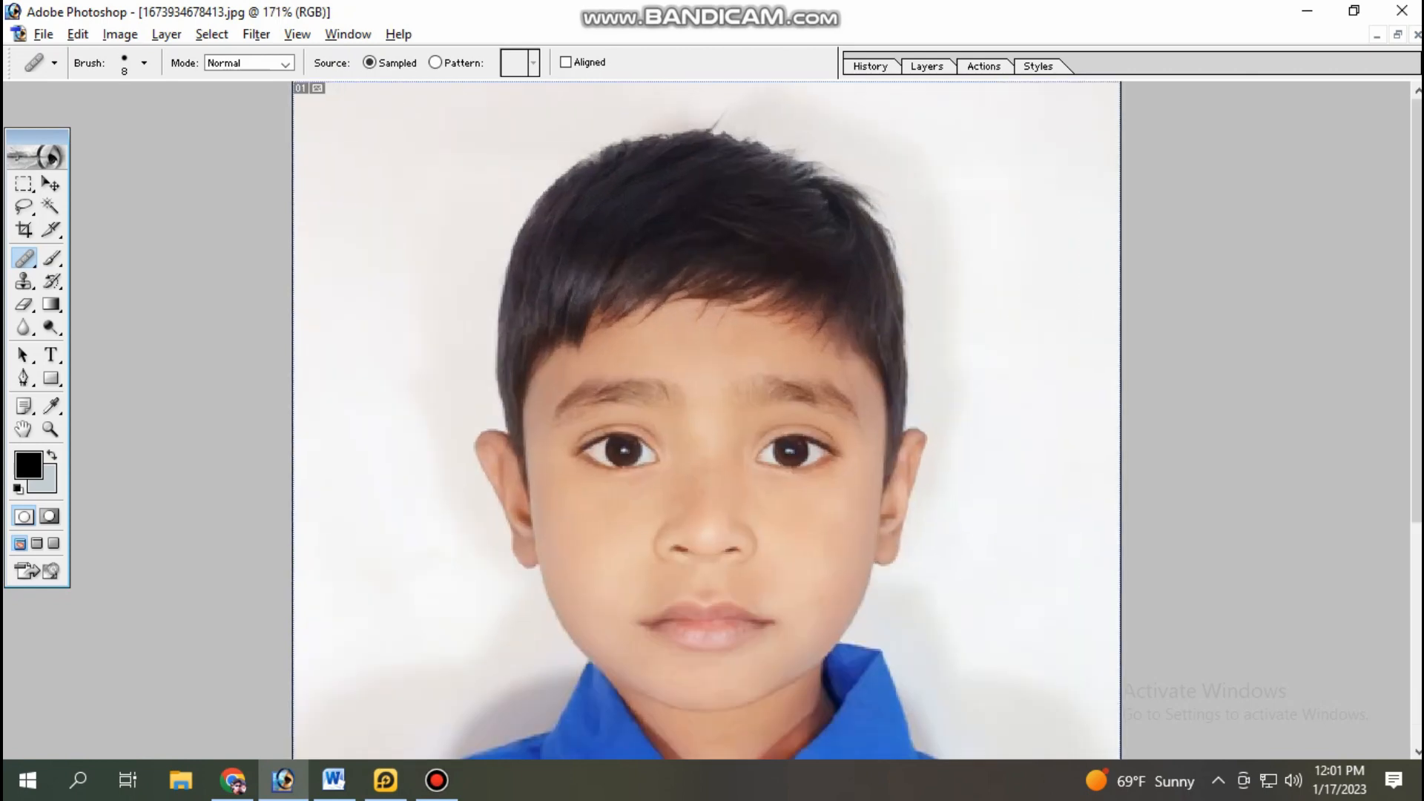
scroll(712, 511, "down", 5)
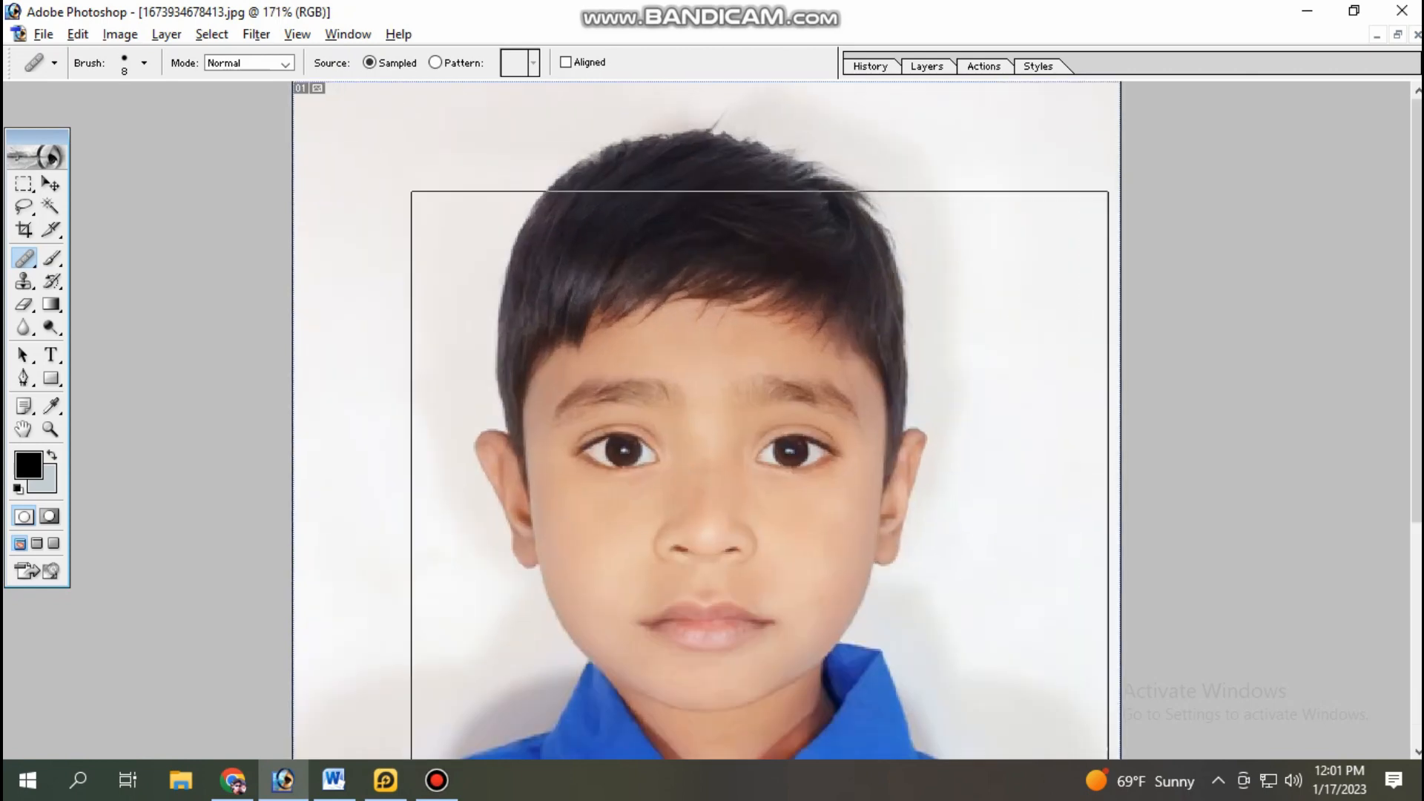
scroll(732, 597, "down", 1)
scroll(733, 596, "up", 2)
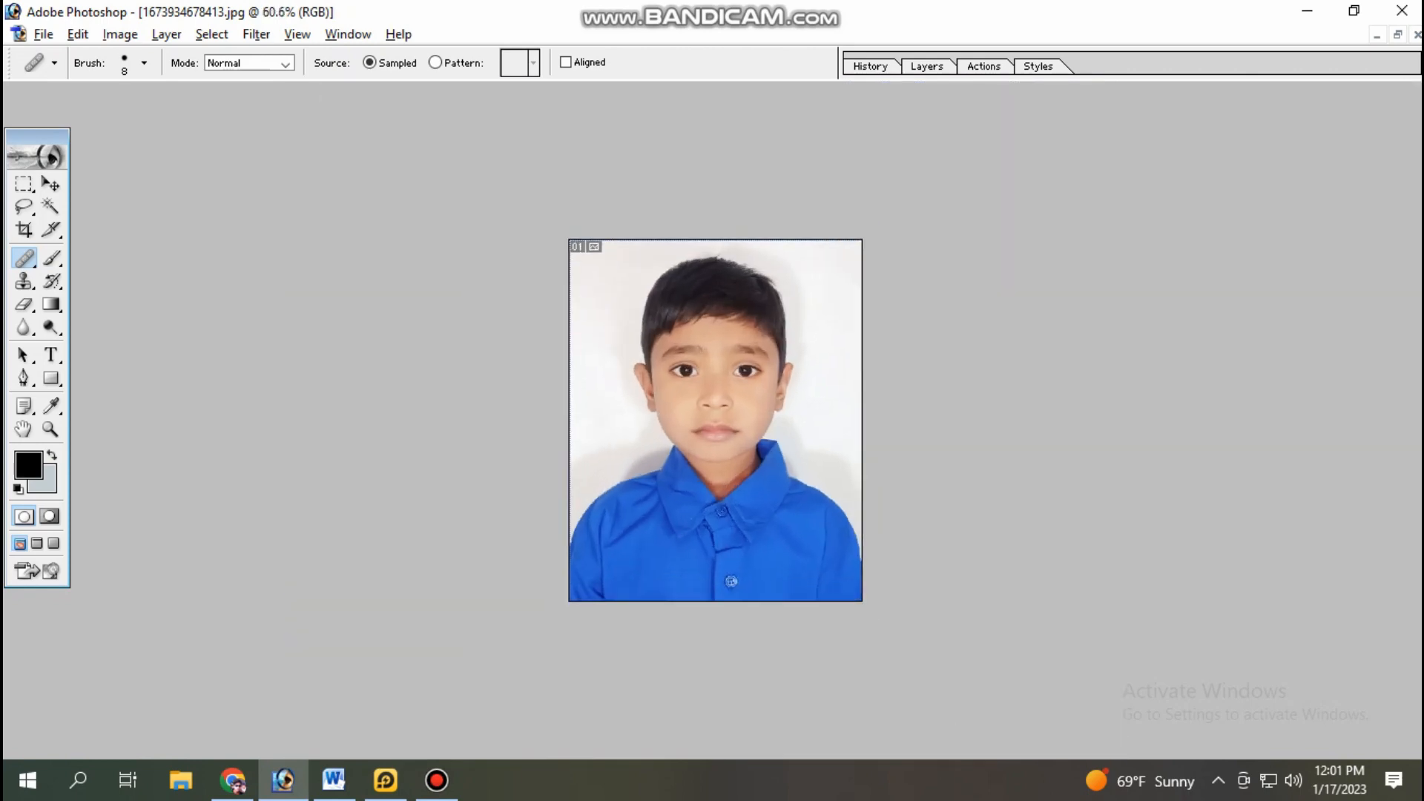
- Adjust the portrait with Brightness/Contrast, setting brightness to +8 and contrast to +5
key("v")
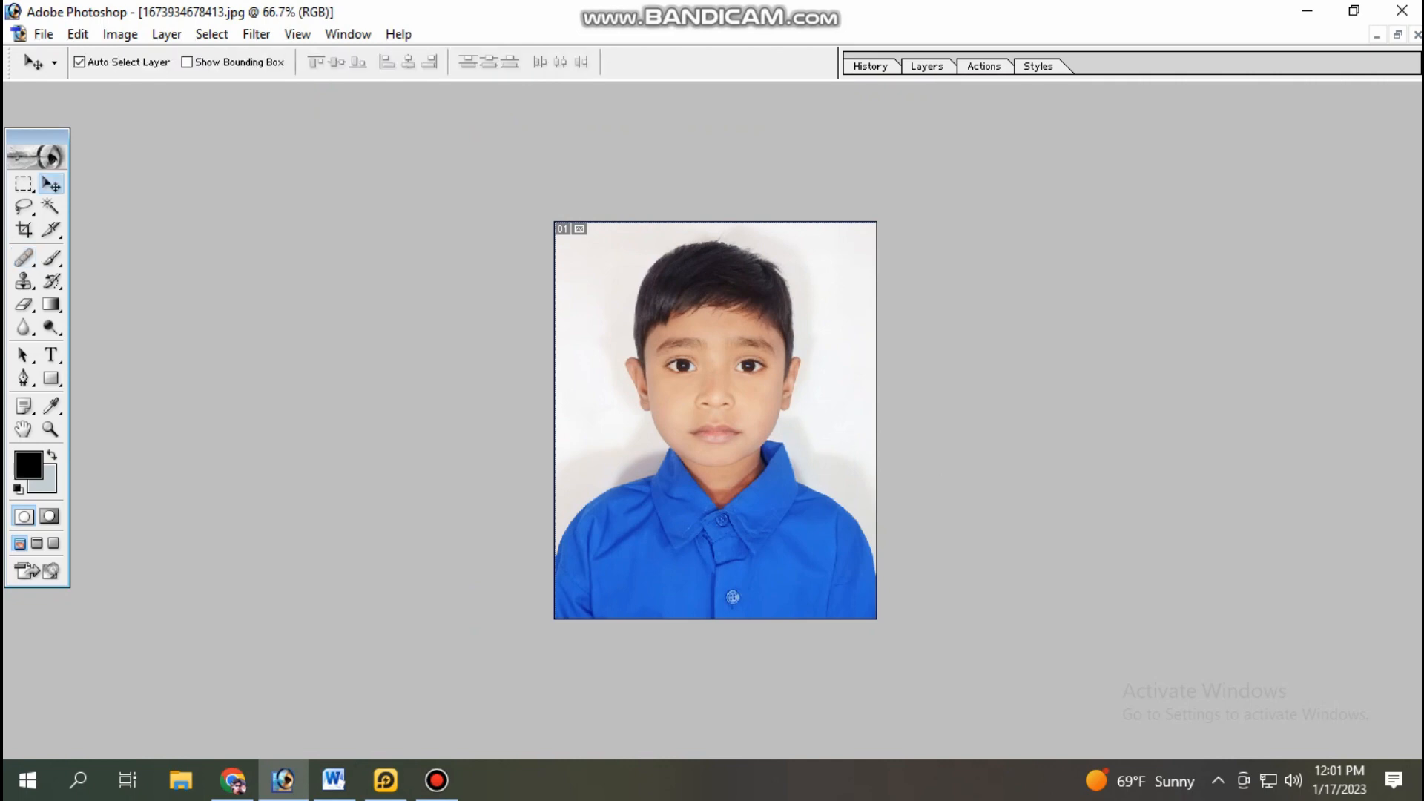
key("alt+i")
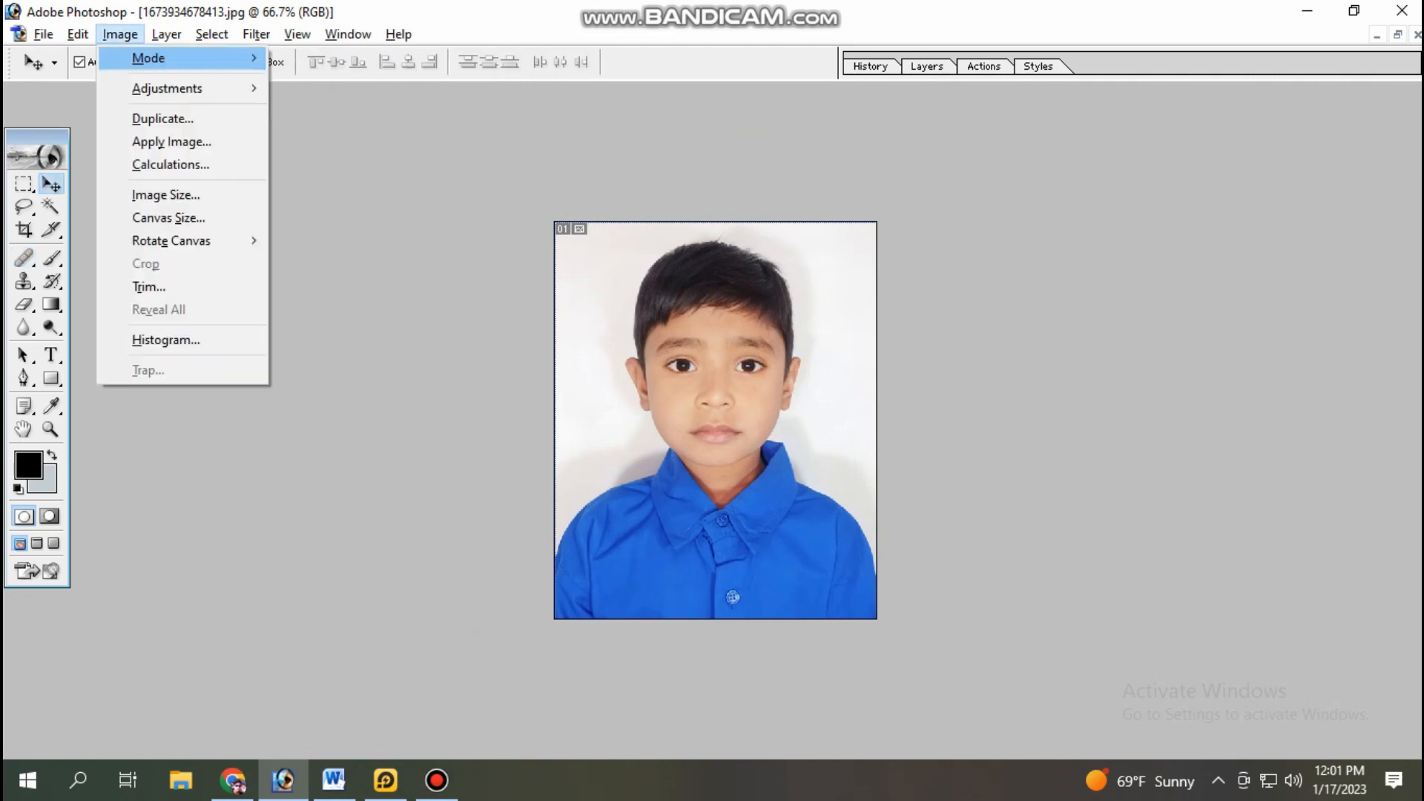
key("a")
key("c")
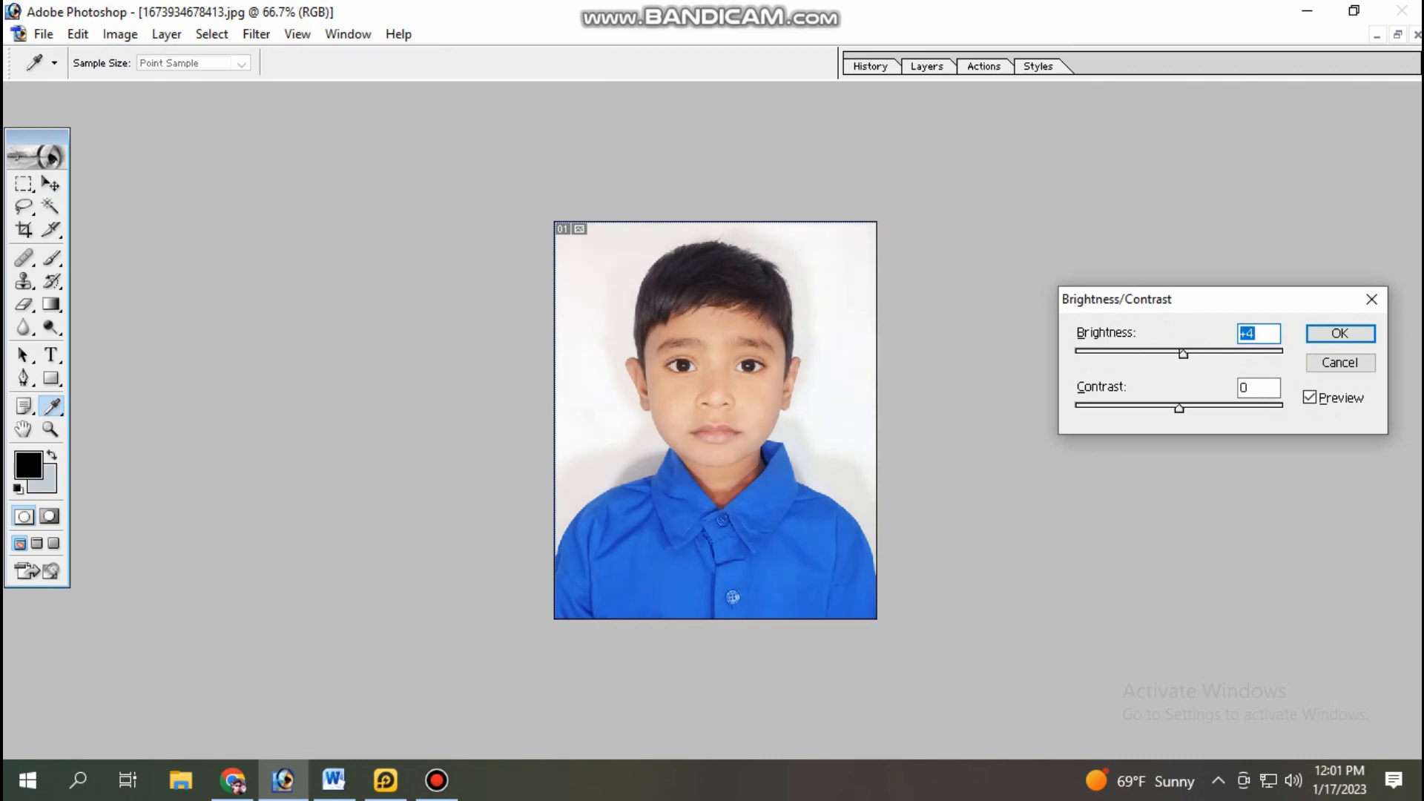
left_click_drag(1179, 408, 1184, 408)
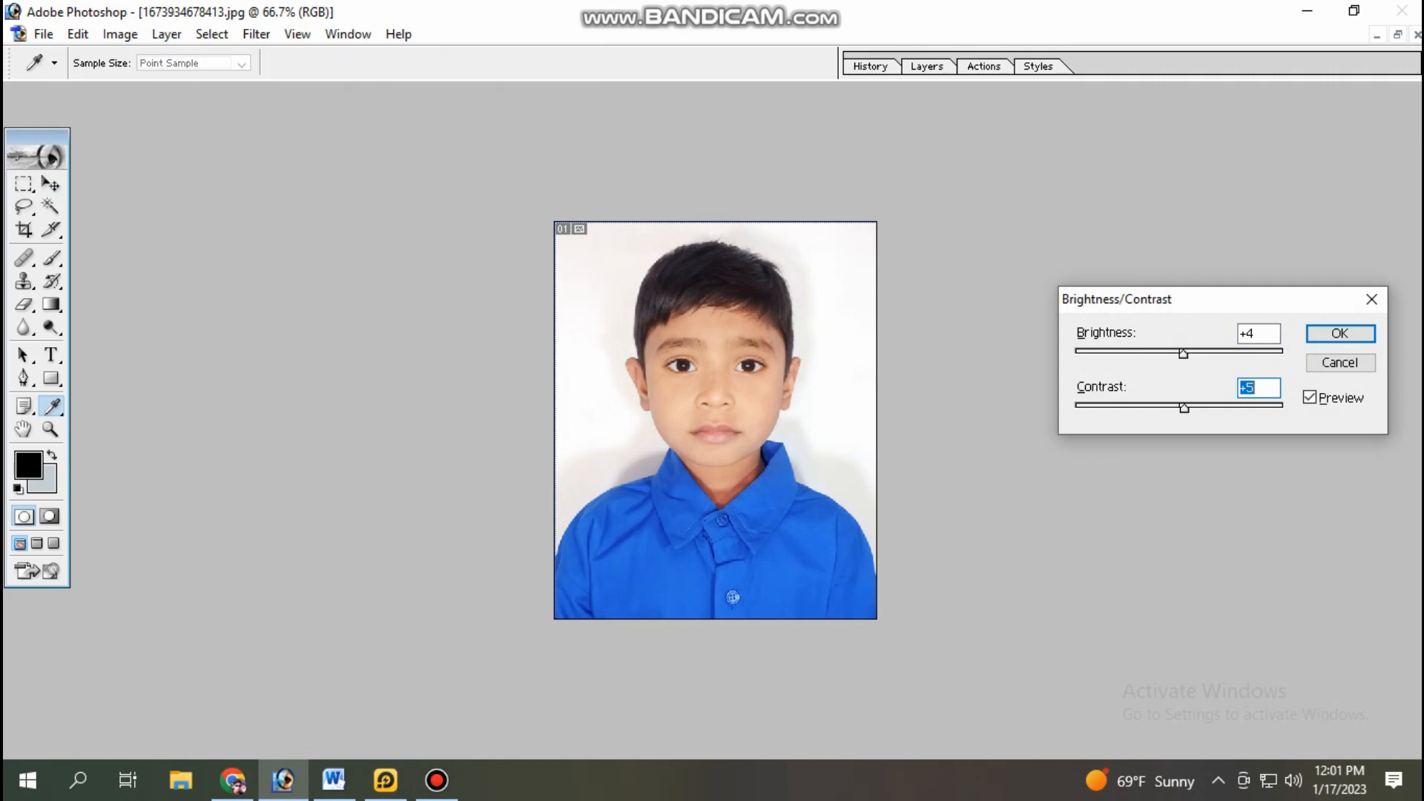
left_click_drag(1183, 353, 1184, 353)
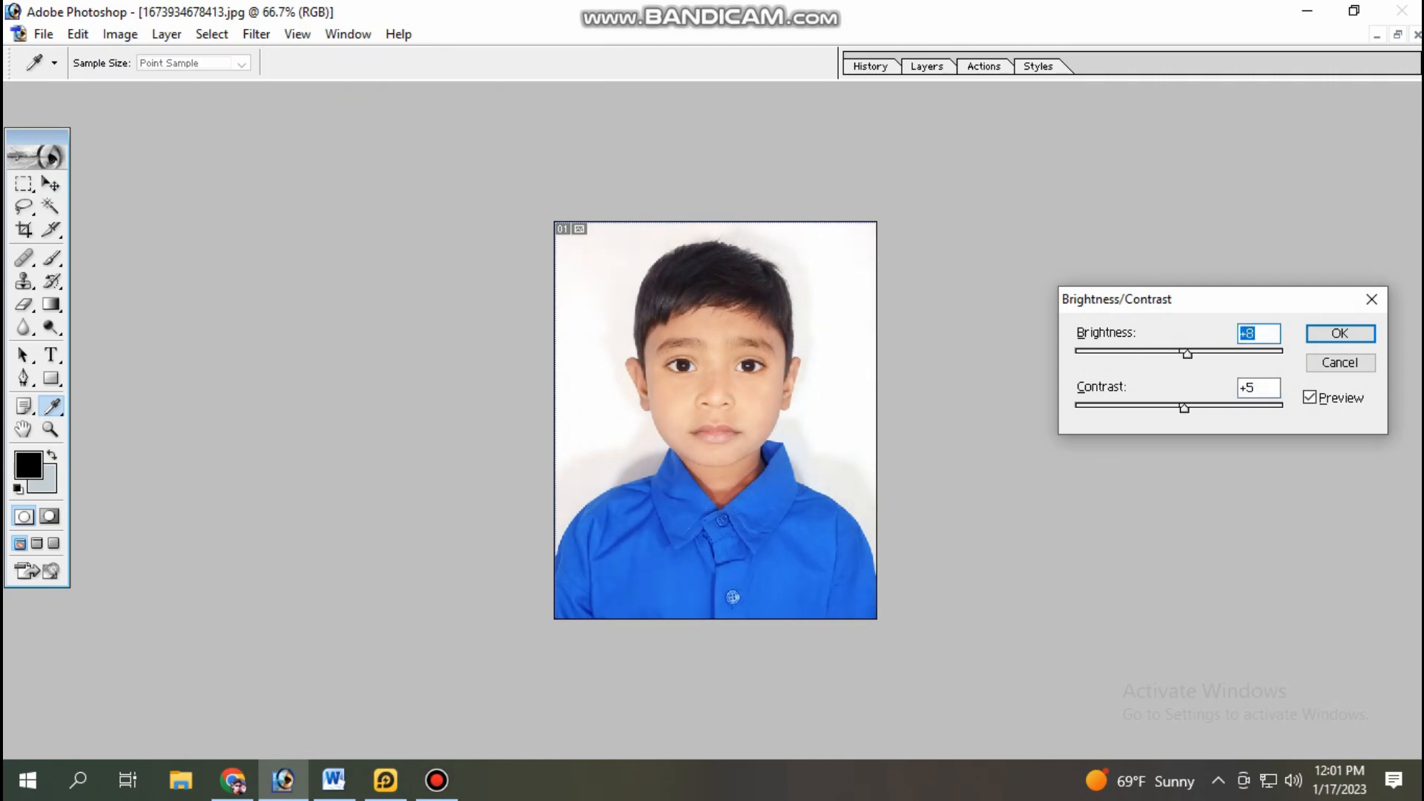
key("Return")
key("v")
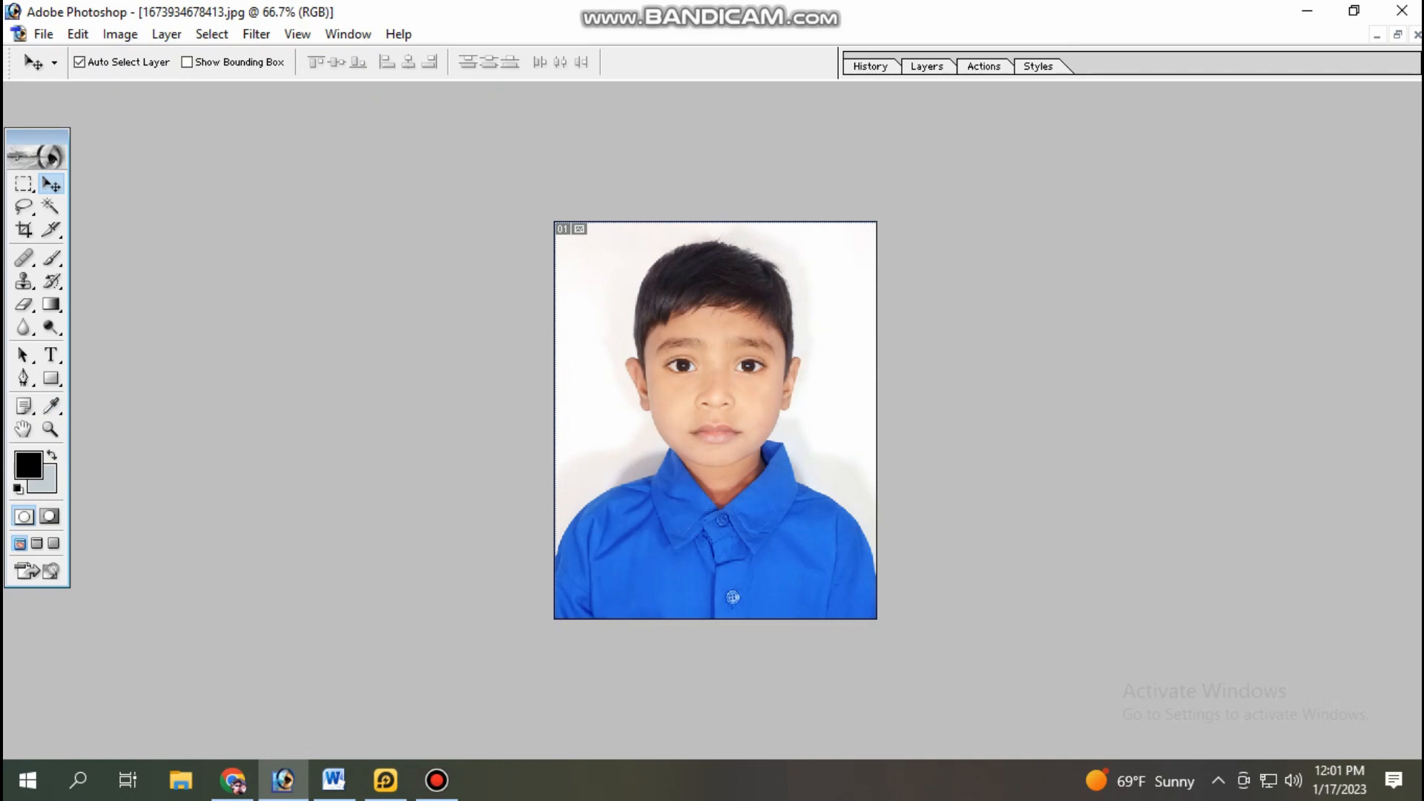
- Shift the portrait's midtones slightly toward blue with Color Balance, preserving luminosity
key("ctrl+b")
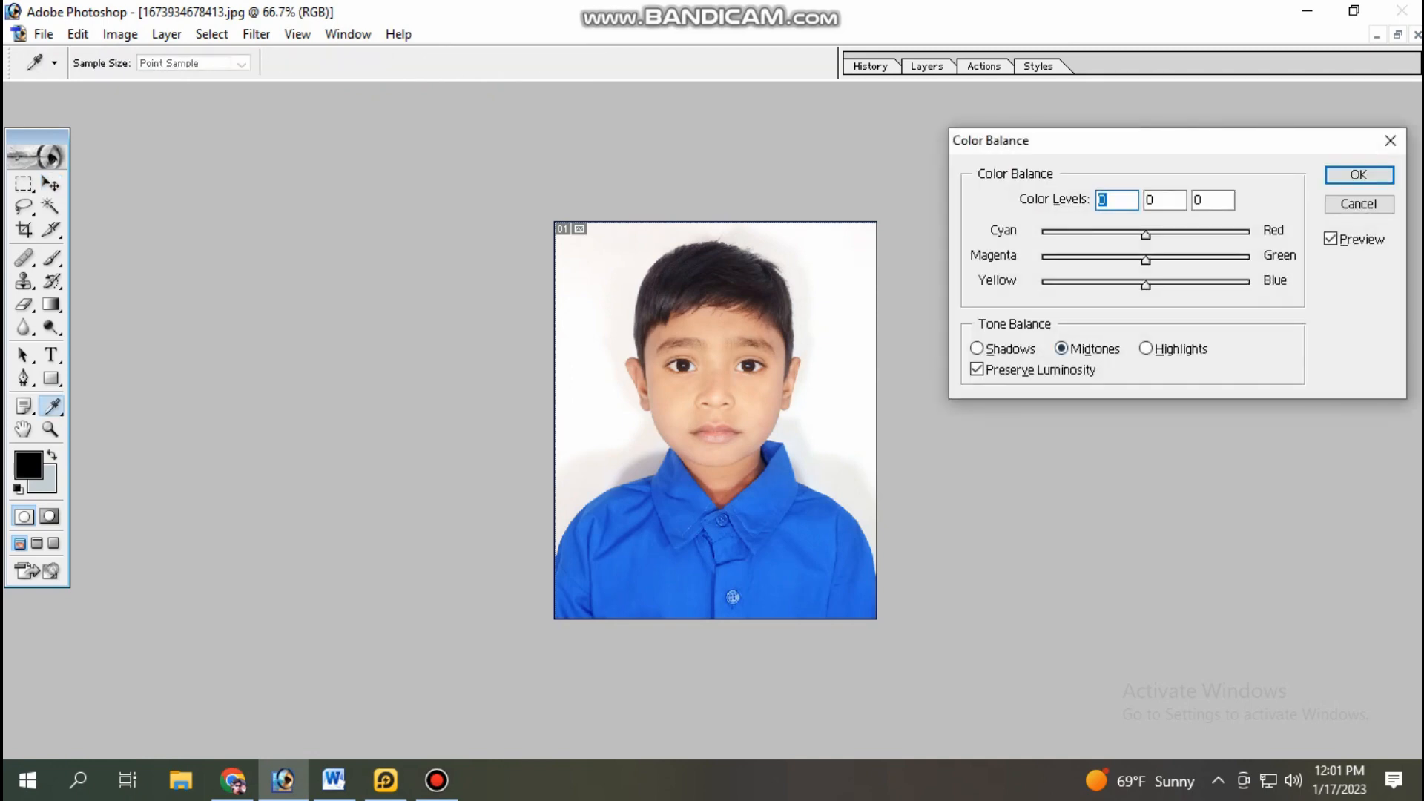
key("Tab")
key("Tab")
key("Up")
key("Return")
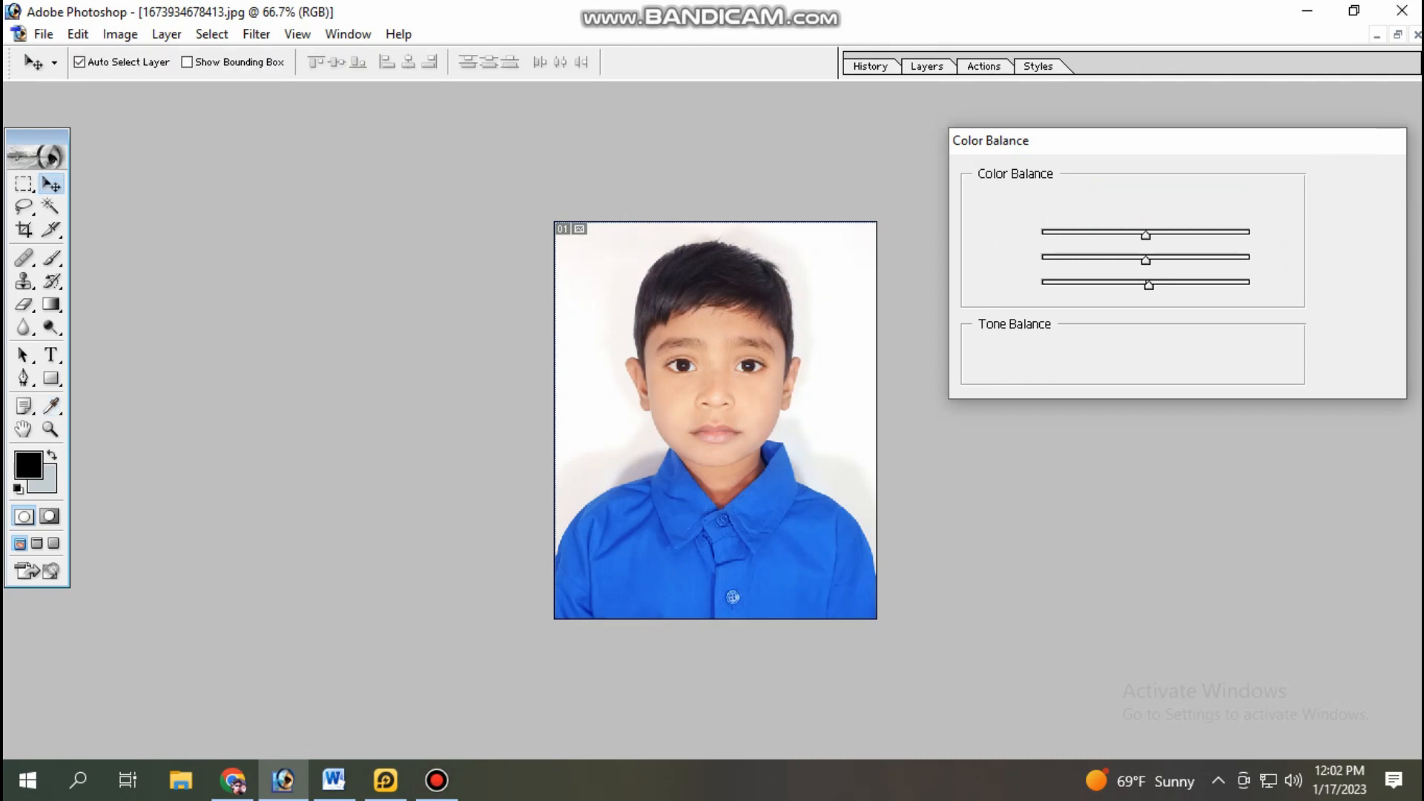
- Brighten the portrait further by applying Brightness/Contrast with brightness at +3
key("alt+i")
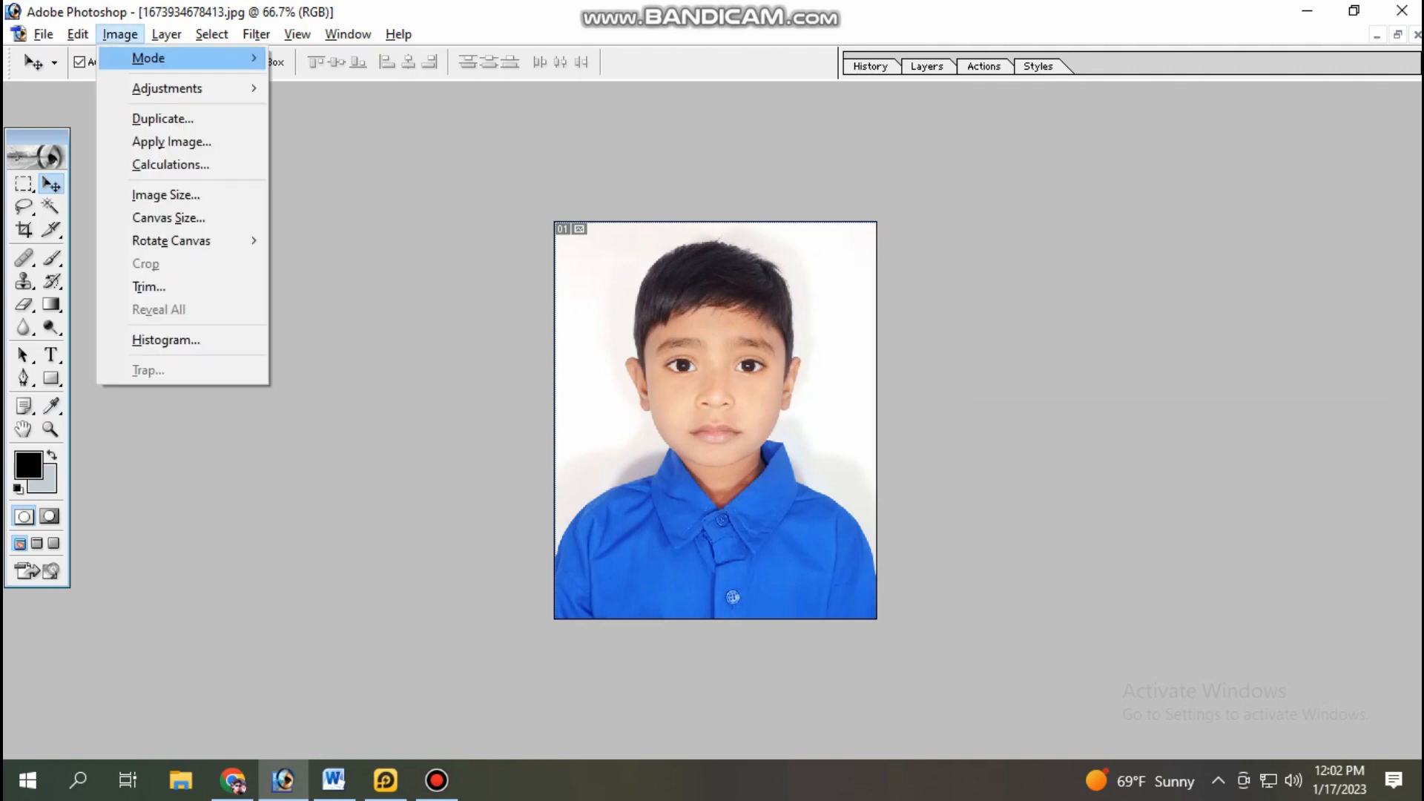
key("a")
key("c")
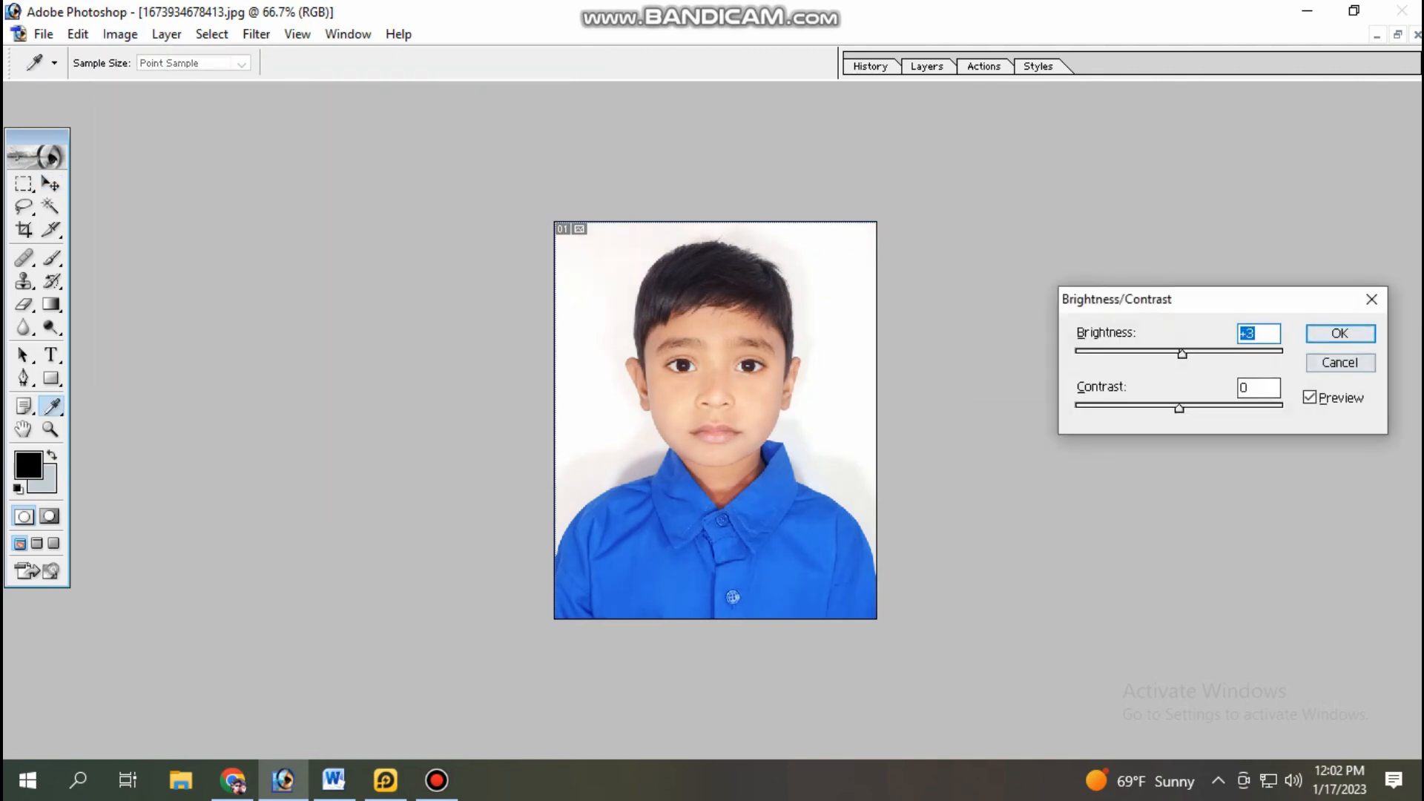
key("Return")
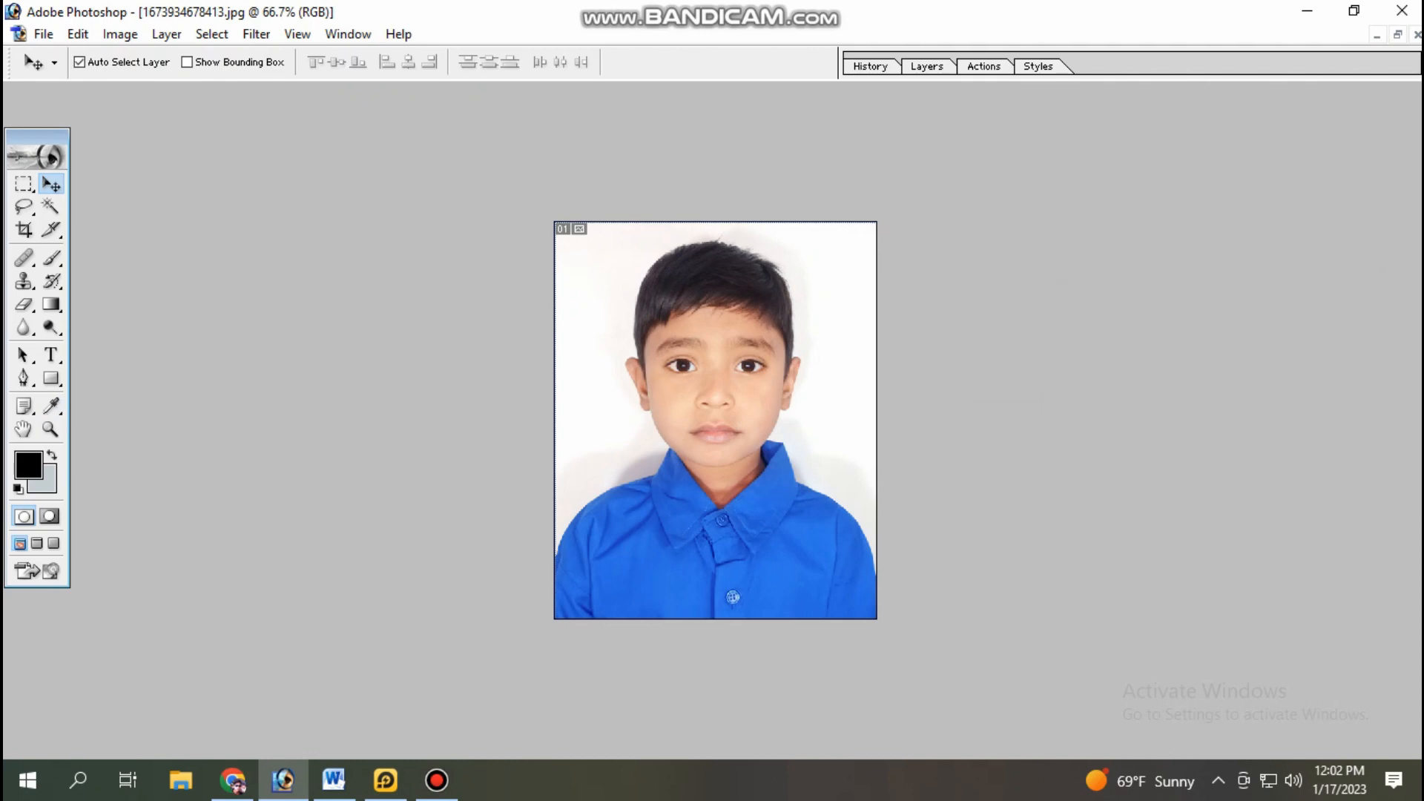
- Deepen the portrait's Blacks with Selective Color, setting Black to +8% using the Relative method
key("alt+i")
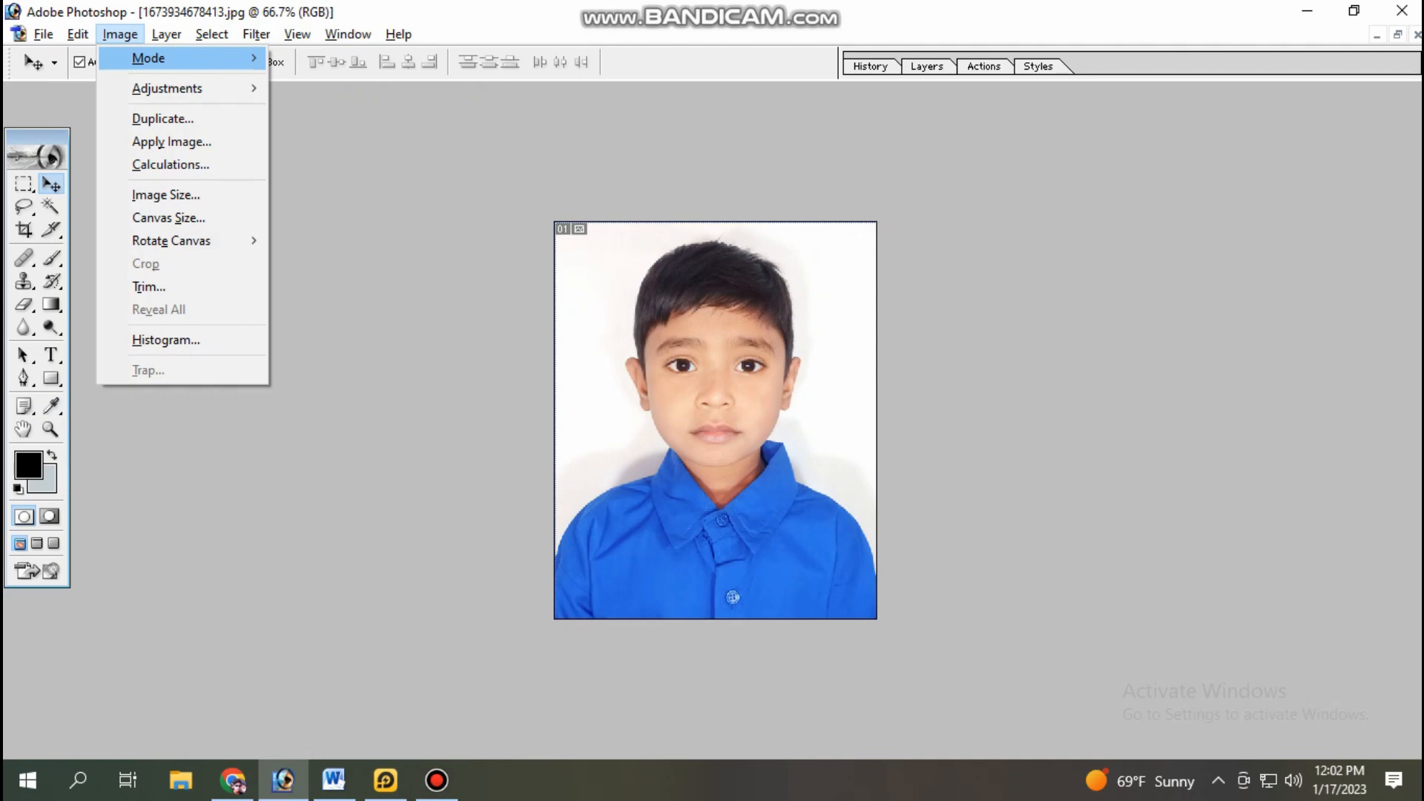
key("a")
key("s")
left_click(1219, 125)
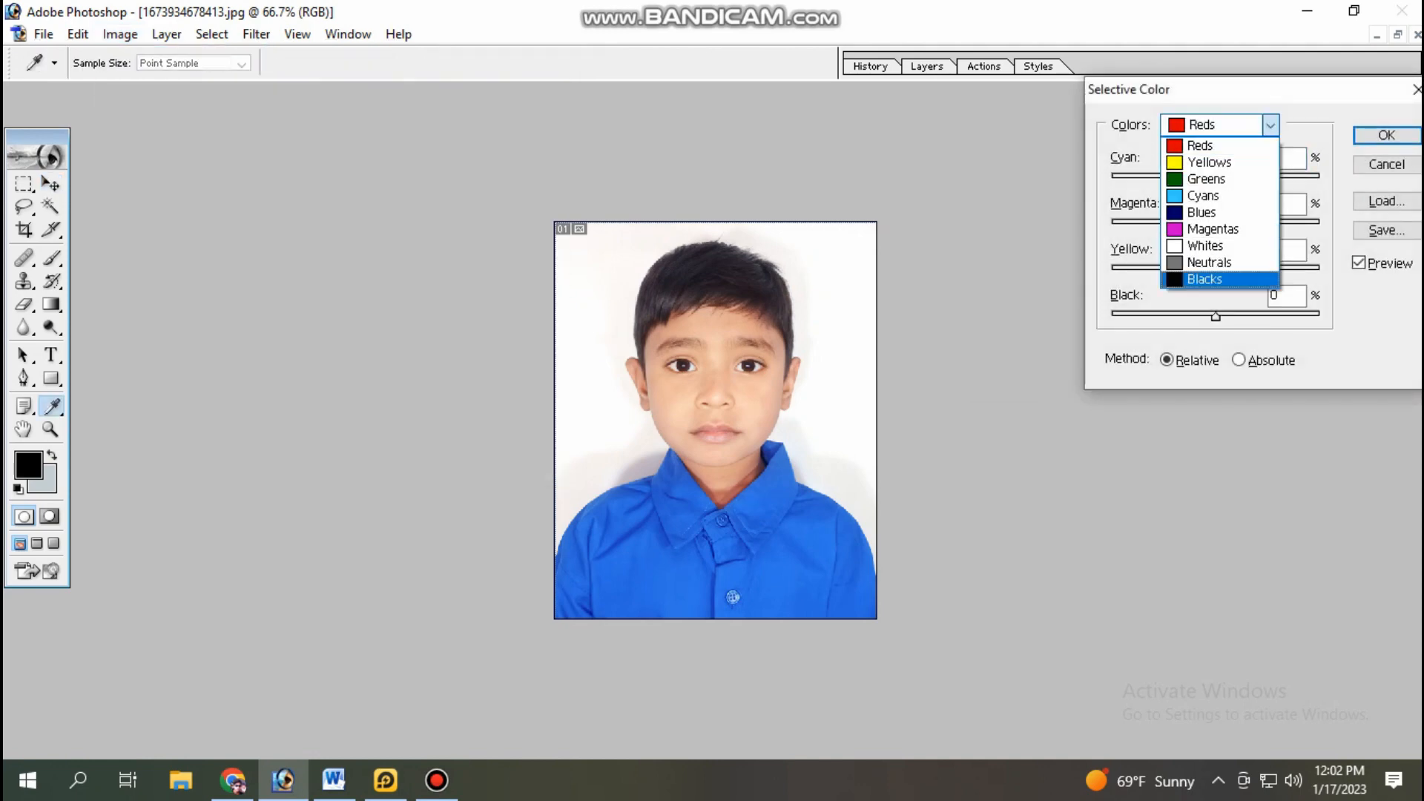
left_click(1219, 279)
left_click_drag(1215, 315, 1224, 316)
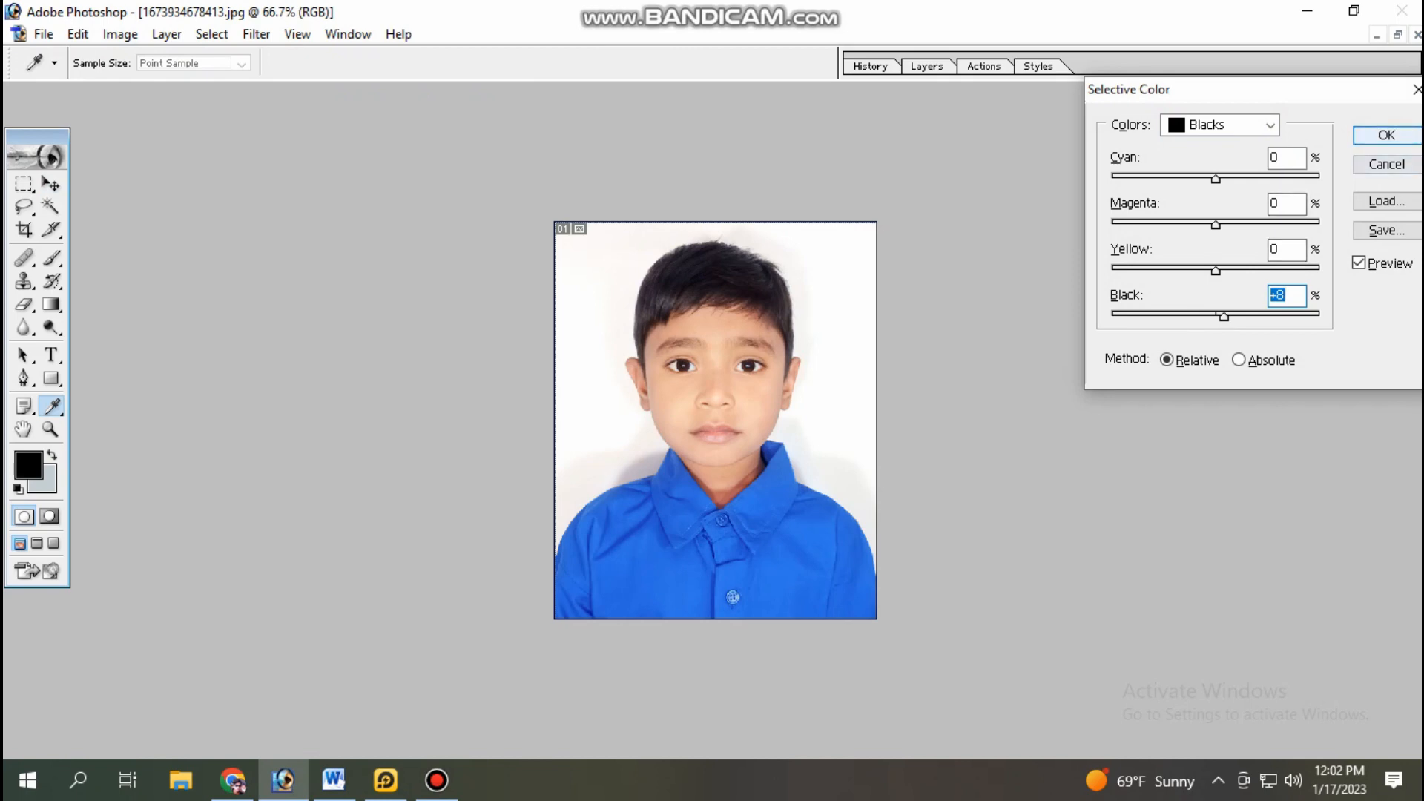
left_click(1385, 135)
- Even out the neck skin inside the shirt collar with the Clone Stamp at brush size 30 and 22% opacity
scroll(711, 419, "up", 5)
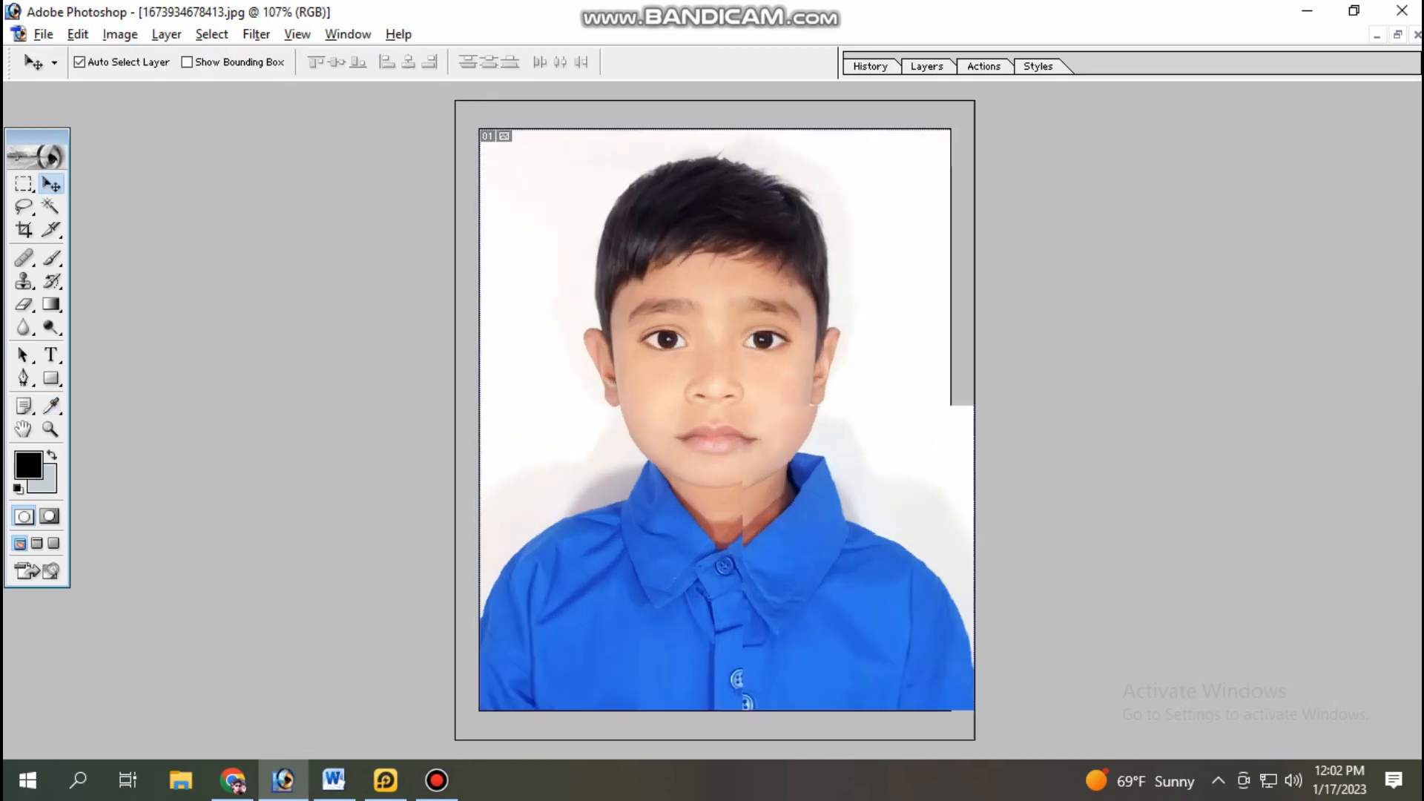
scroll(706, 420, "down", 3)
scroll(706, 420, "up", 1)
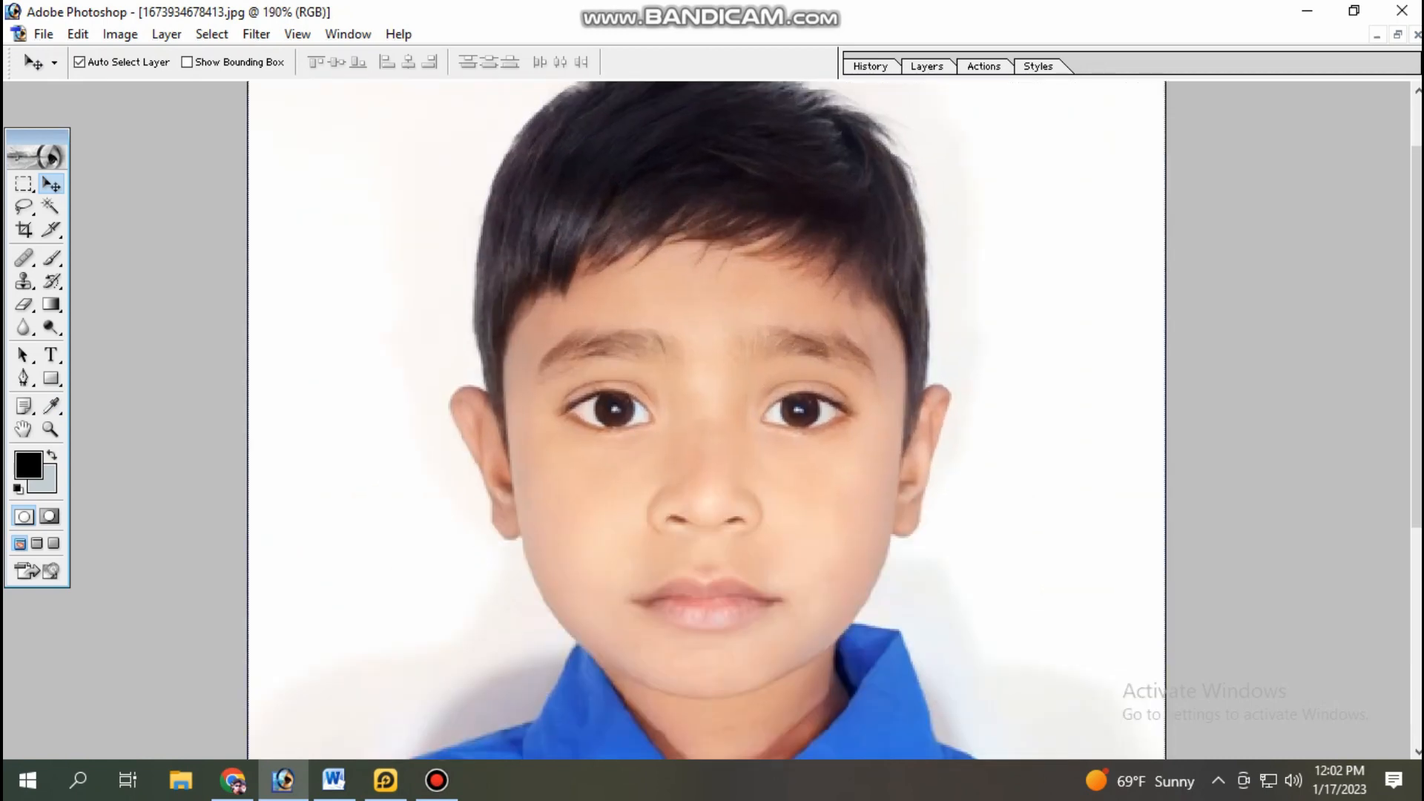
scroll(706, 420, "down", 4)
scroll(706, 420, "down", 4)
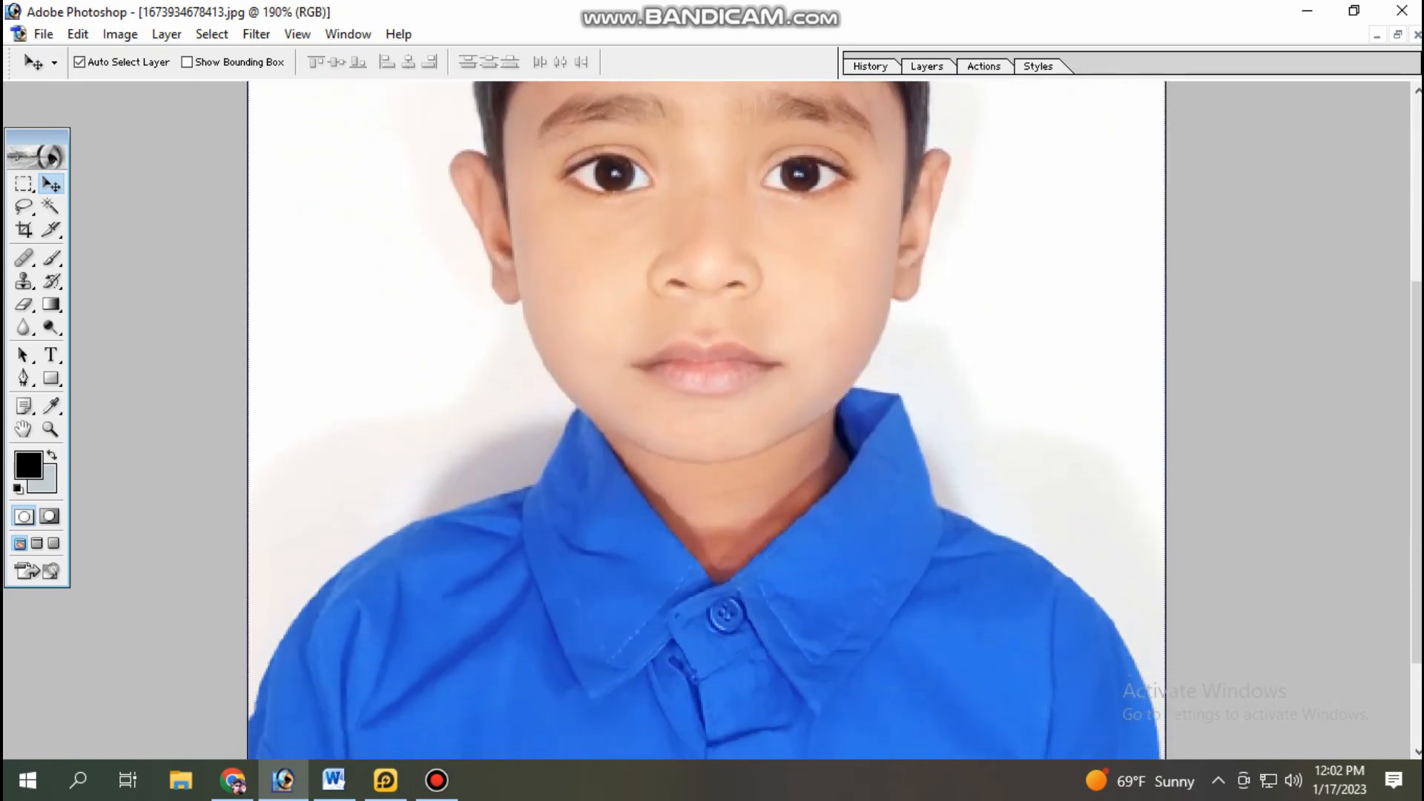
scroll(706, 420, "down", 1)
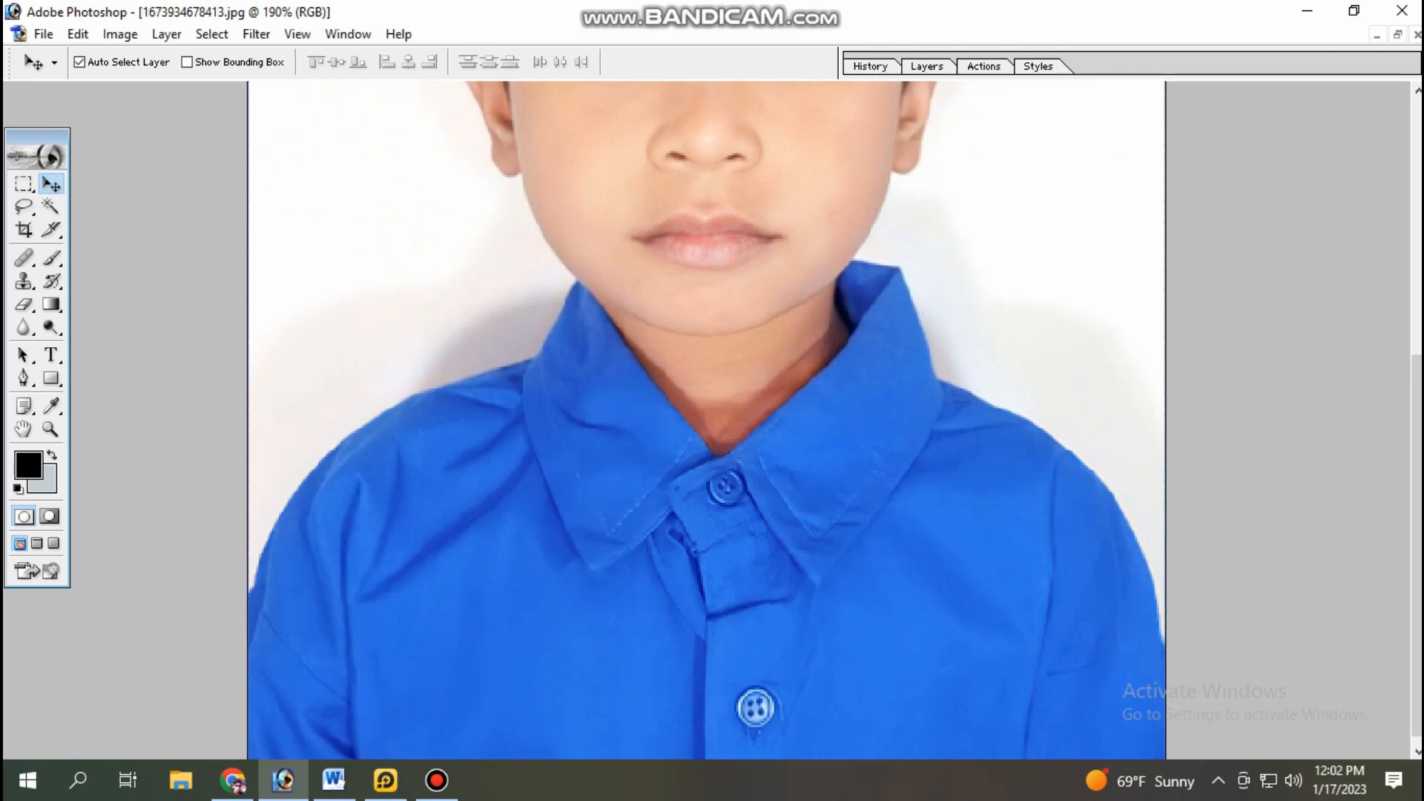
key("s")
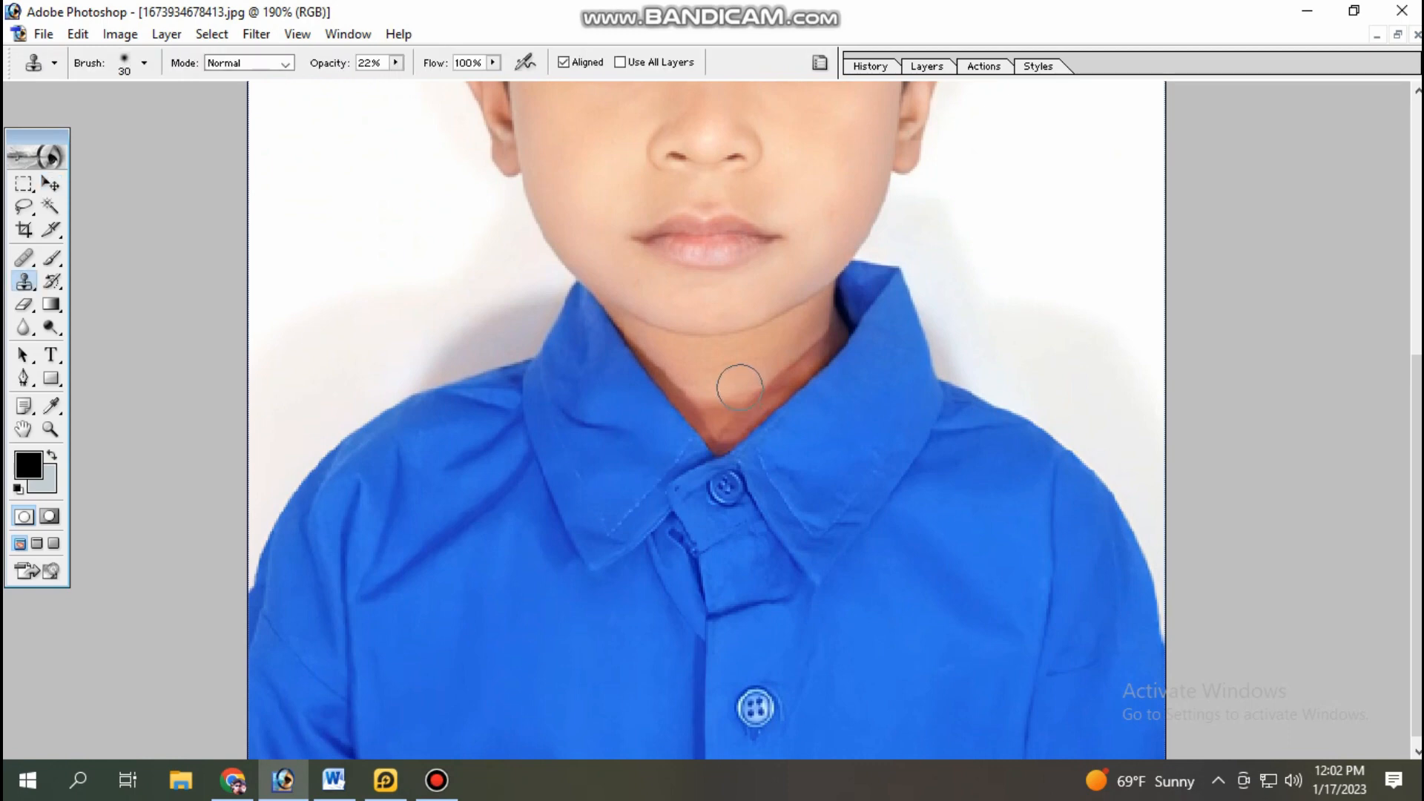
key("]")
key("]")
left_click(714, 374, "alt")
mouse_move(716, 413)
left_mouse_down()
mouse_move(773, 370)
mouse_move(755, 385)
mouse_move(785, 359)
left_mouse_up()
left_click(728, 385, "alt")
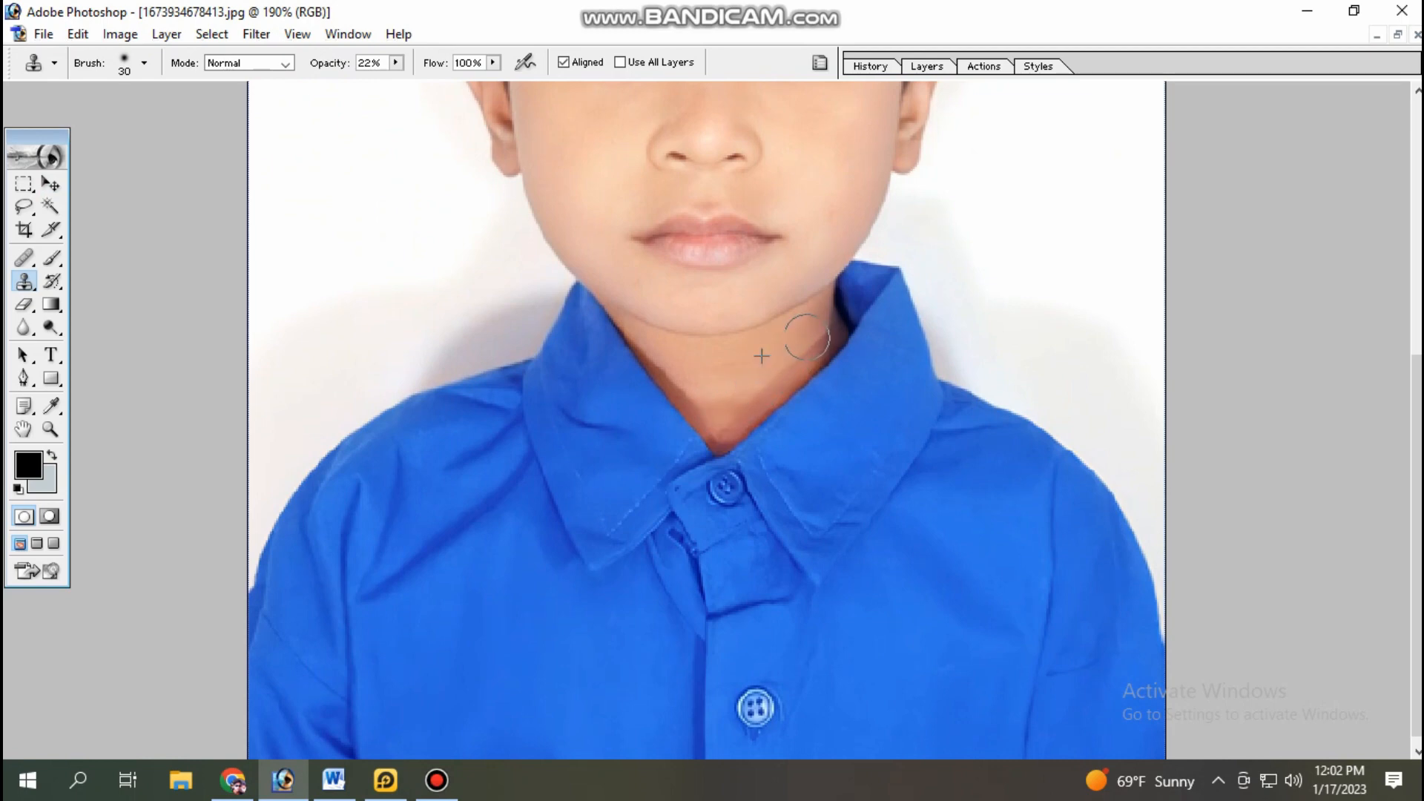
- Apply one more Brightness/Contrast adjustment to the whole portrait with brightness at +2
key("ctrl+0")
scroll(714, 419, "down", 10)
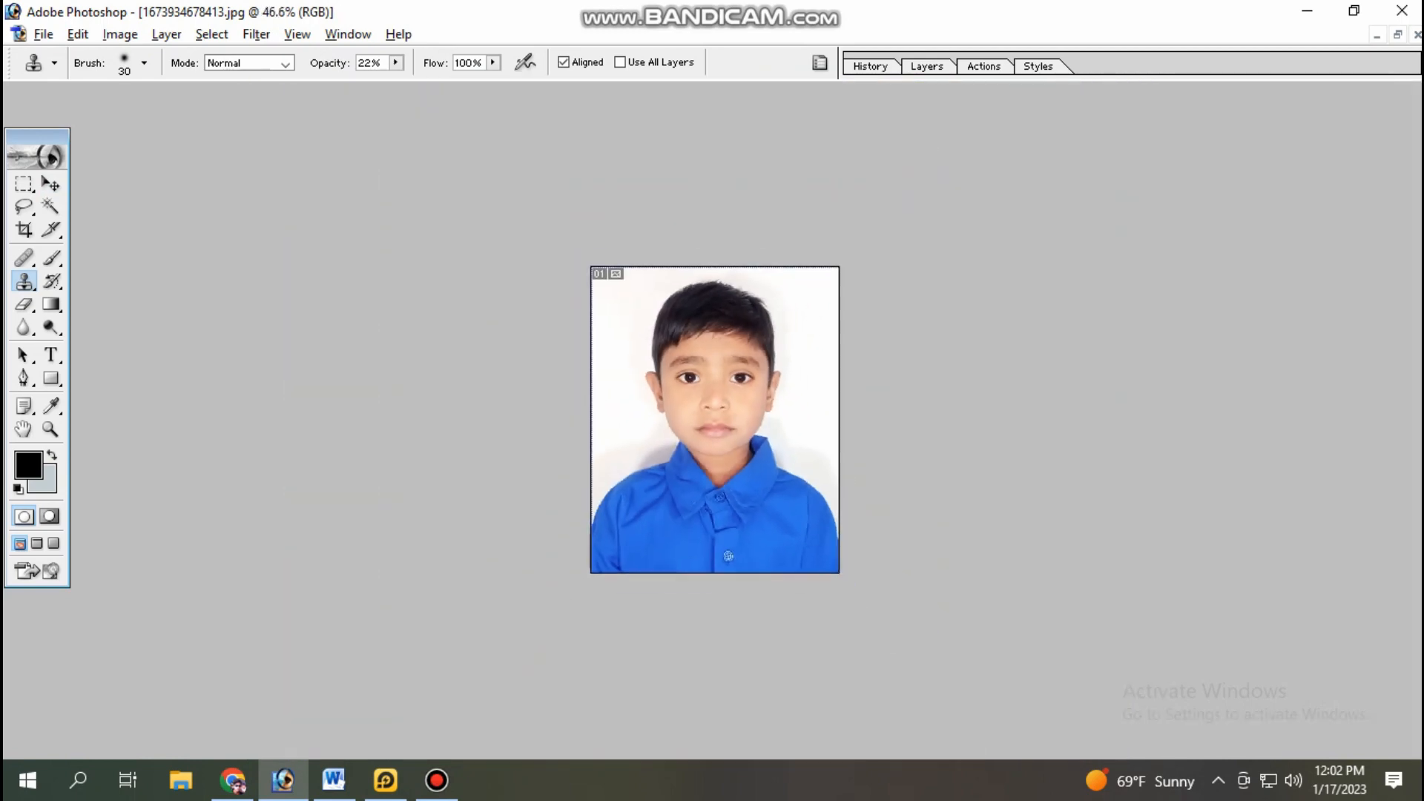
scroll(714, 419, "up", 1)
left_click(120, 34)
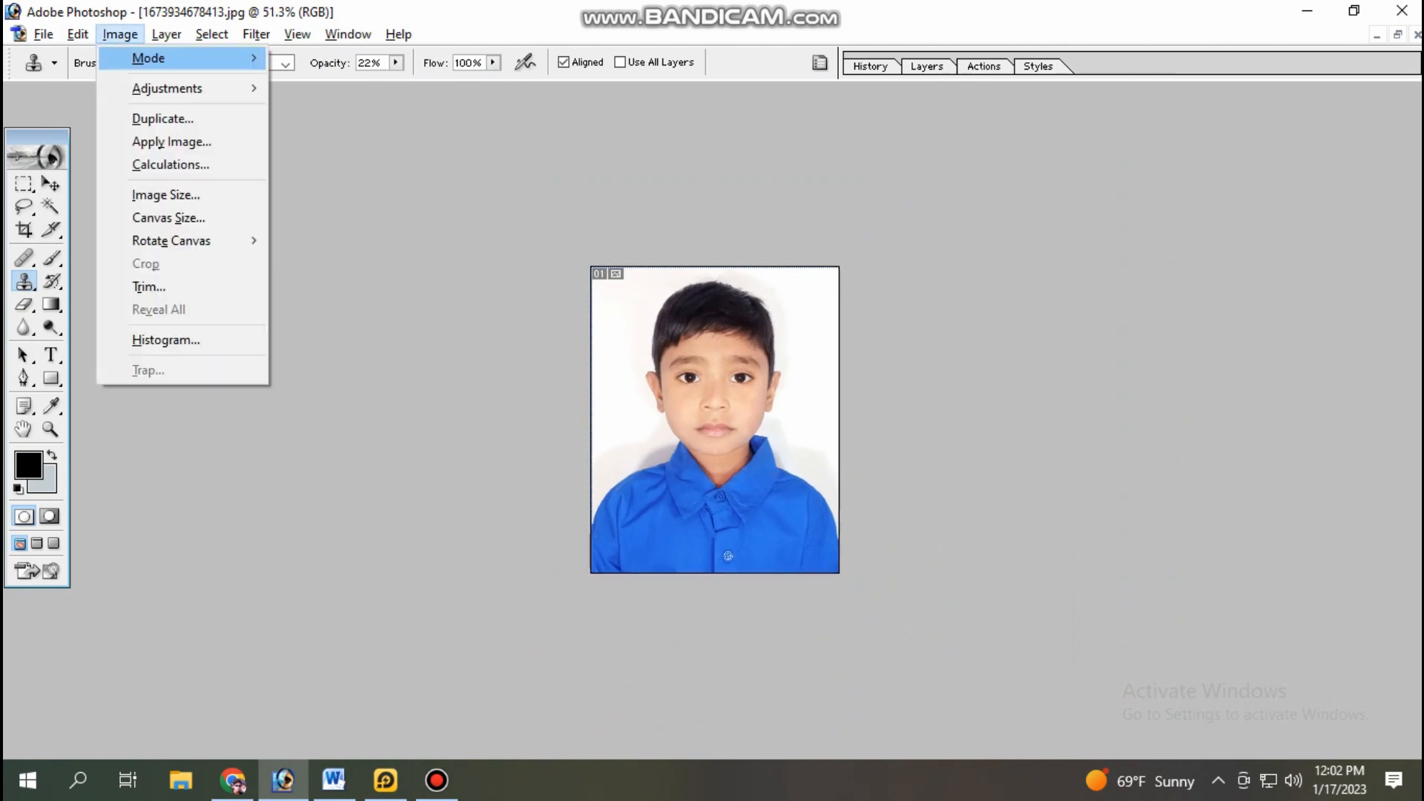
mouse_move(149, 86)
left_click(334, 226)
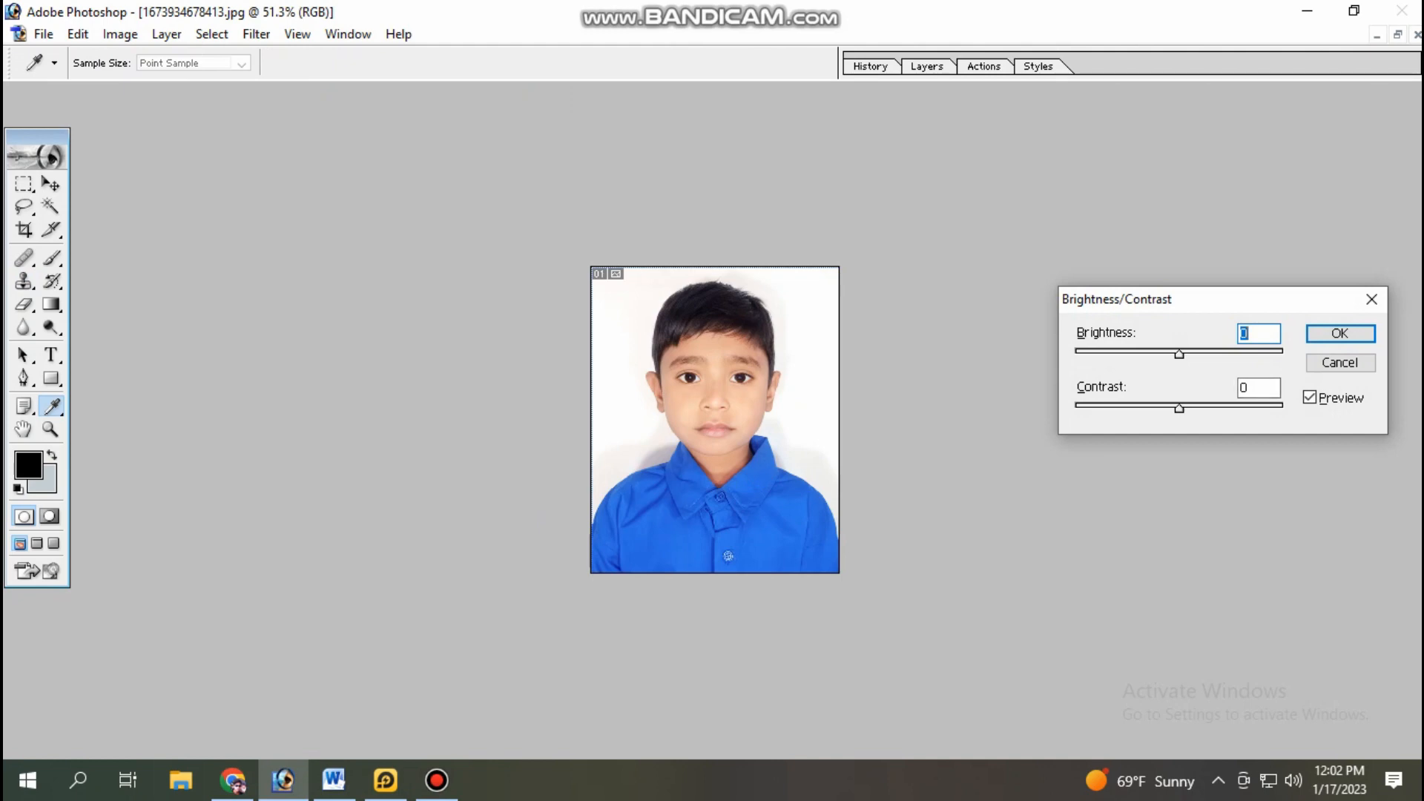
key("Up")
key("Up")
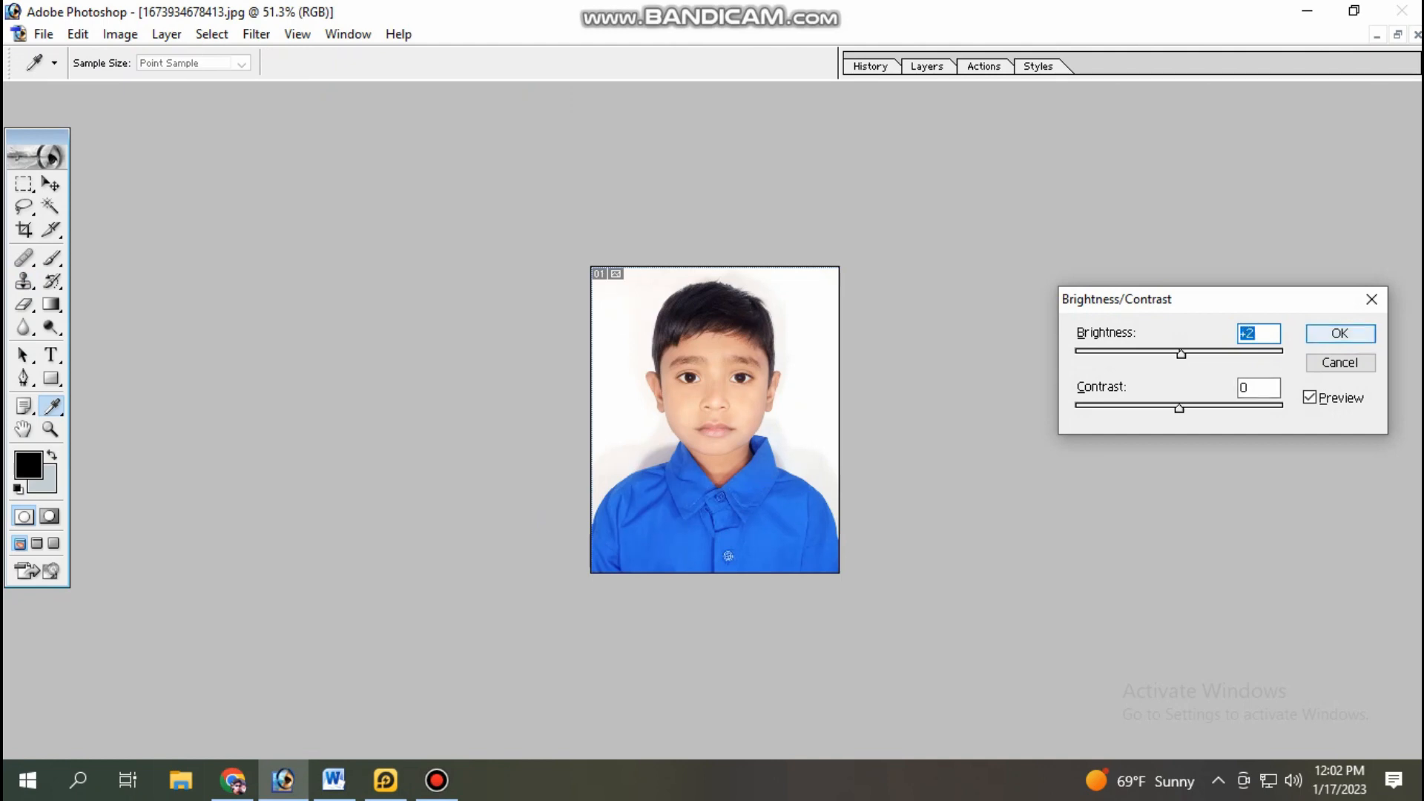
key("Return")
key("s")
scroll(849, 419, "up", 3)
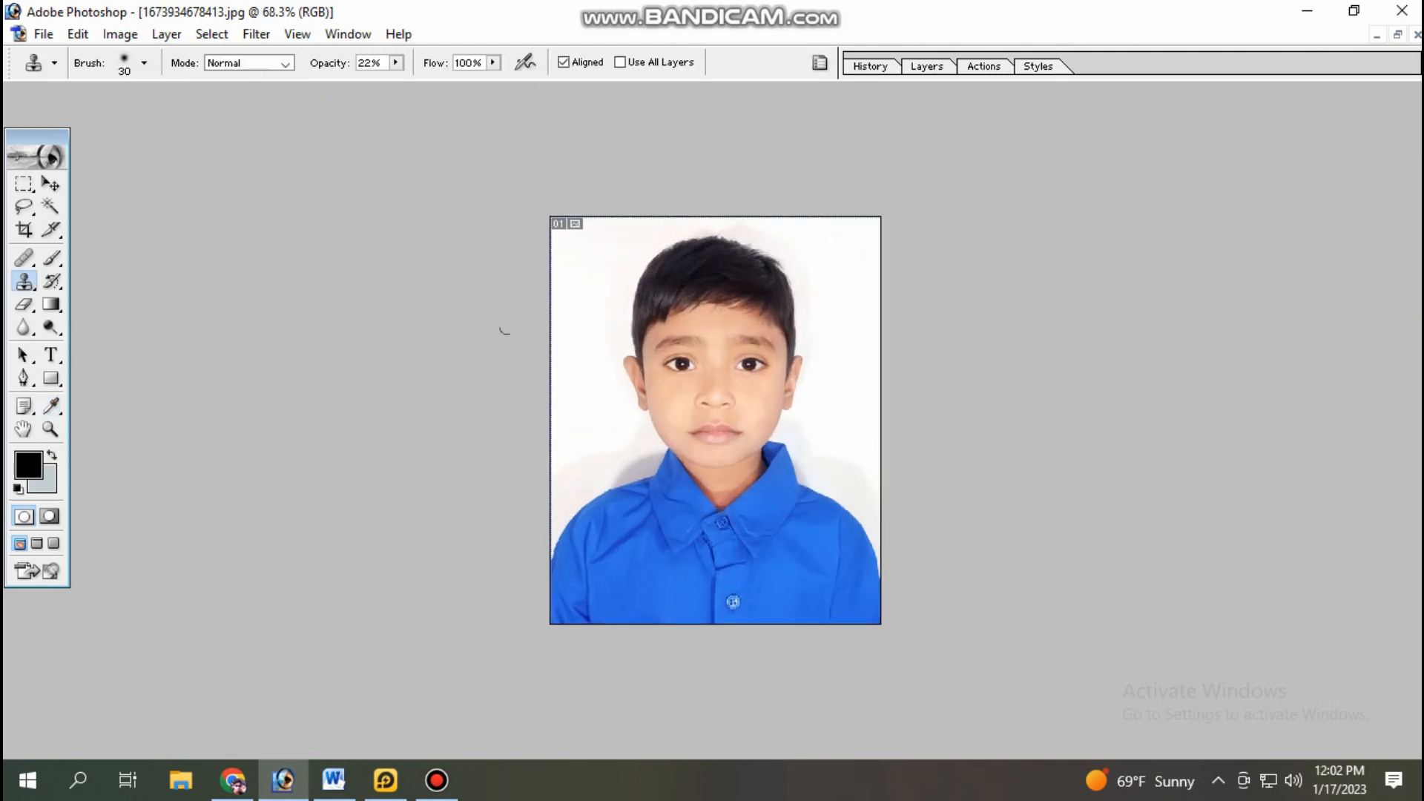
key("v")
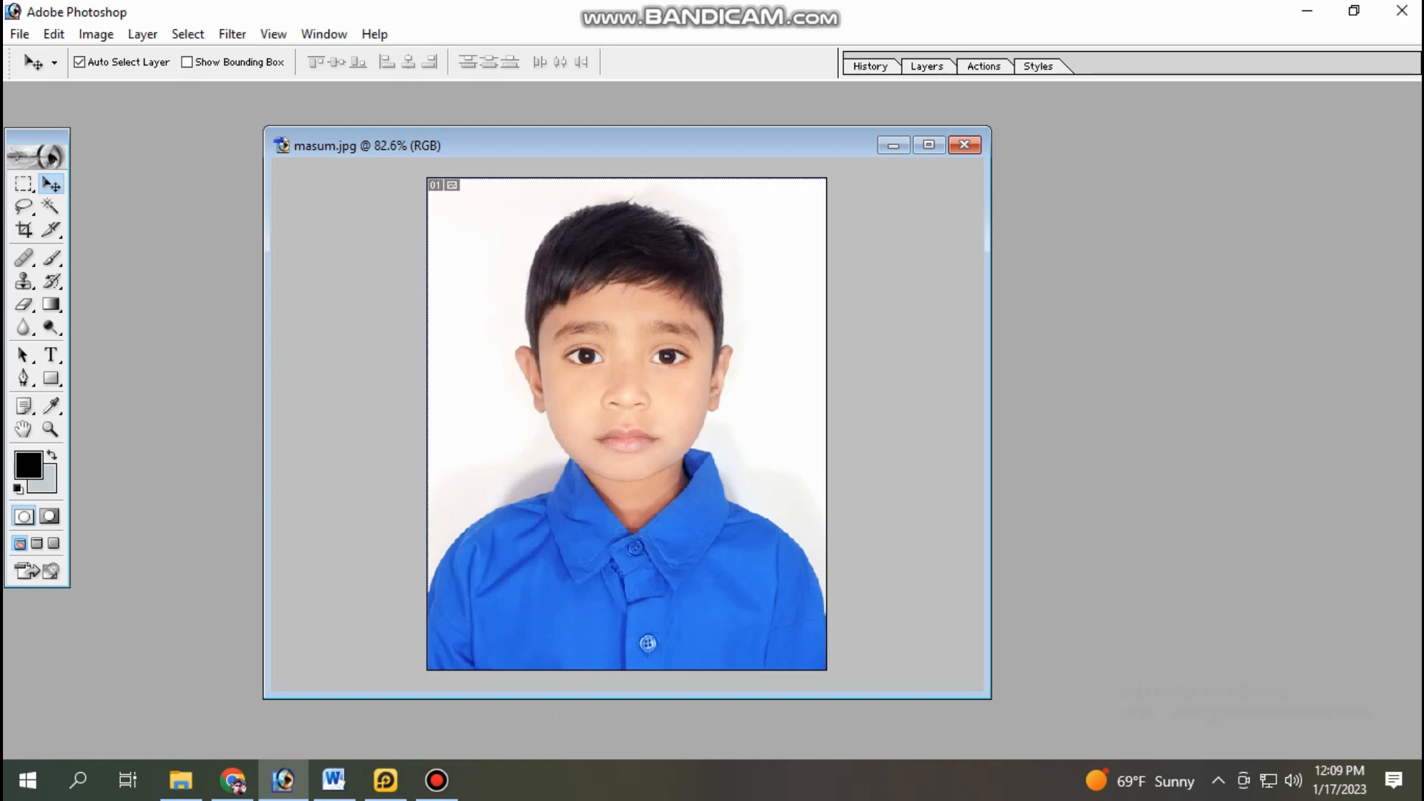
- Save the portrait as a baseline standard JPEG in the Camera 1 folder at maximum quality 12, keeping its current file name
key("ctrl+shift+s")
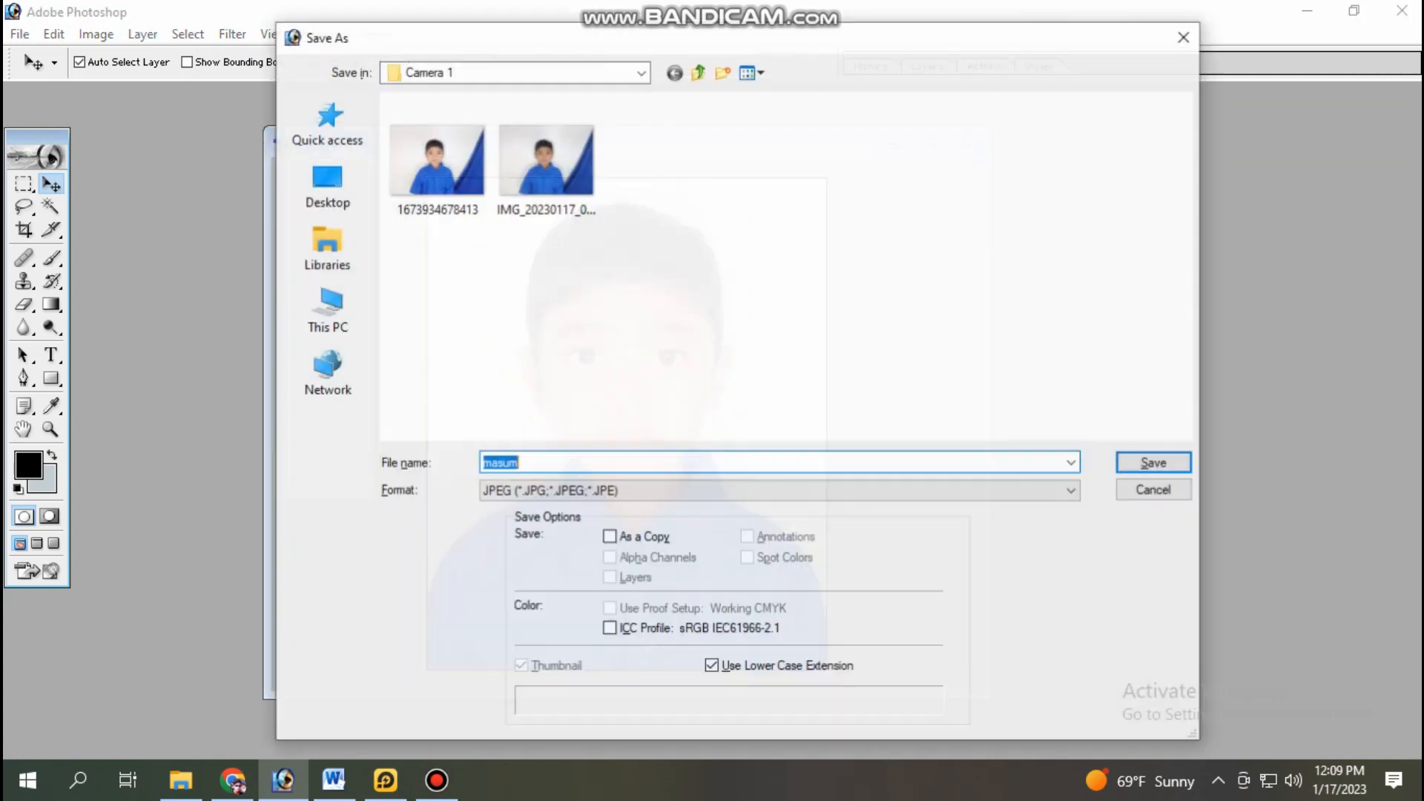
left_click(518, 462)
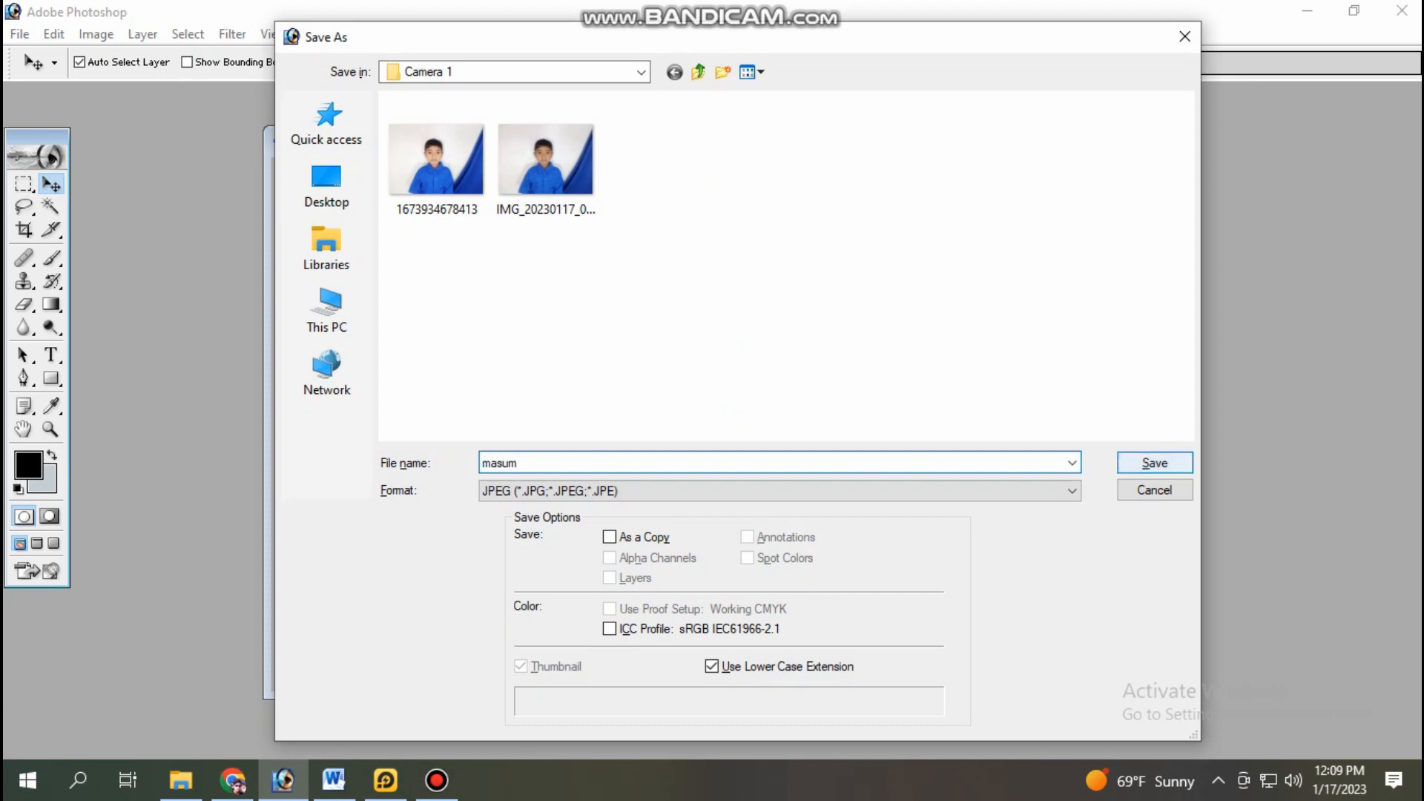
key("Return")
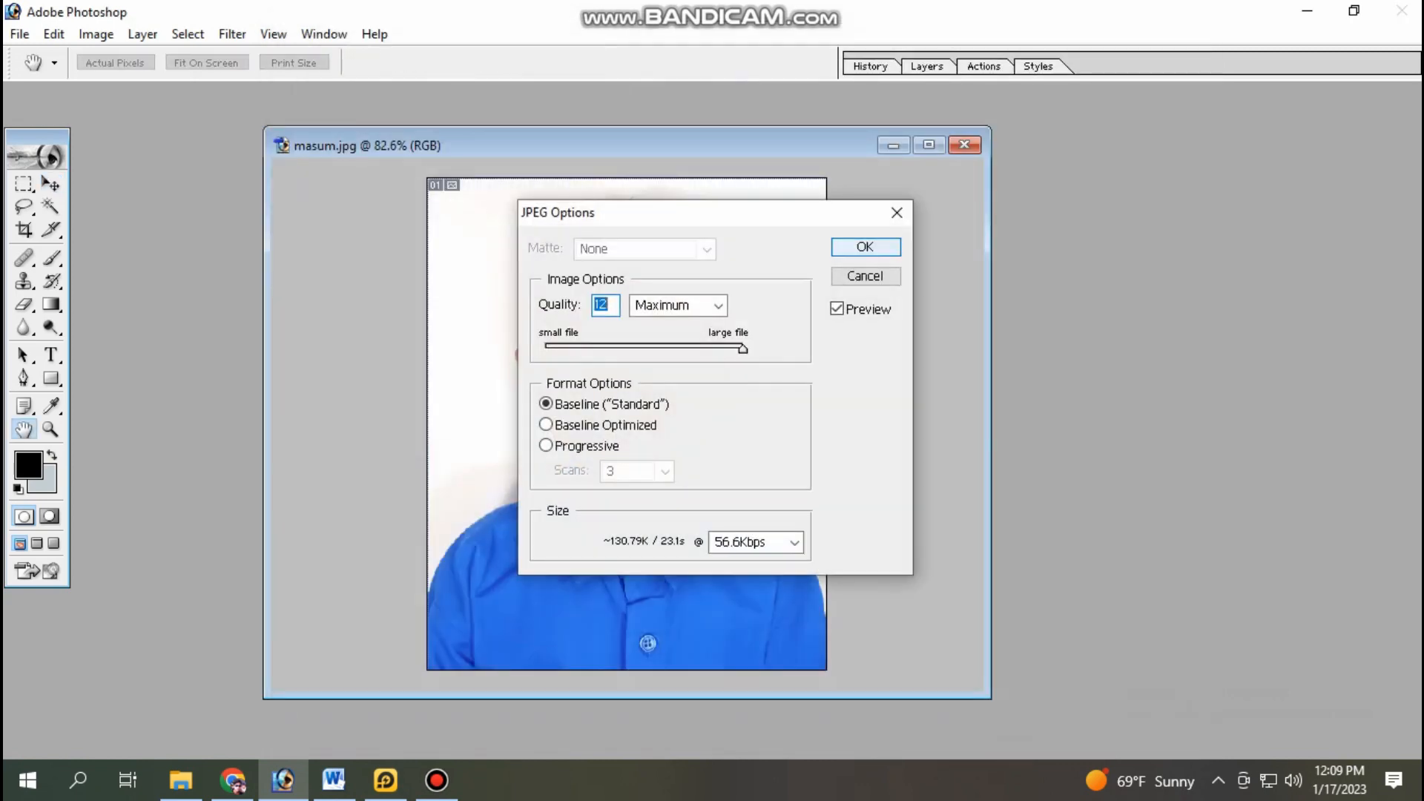
key("Return")
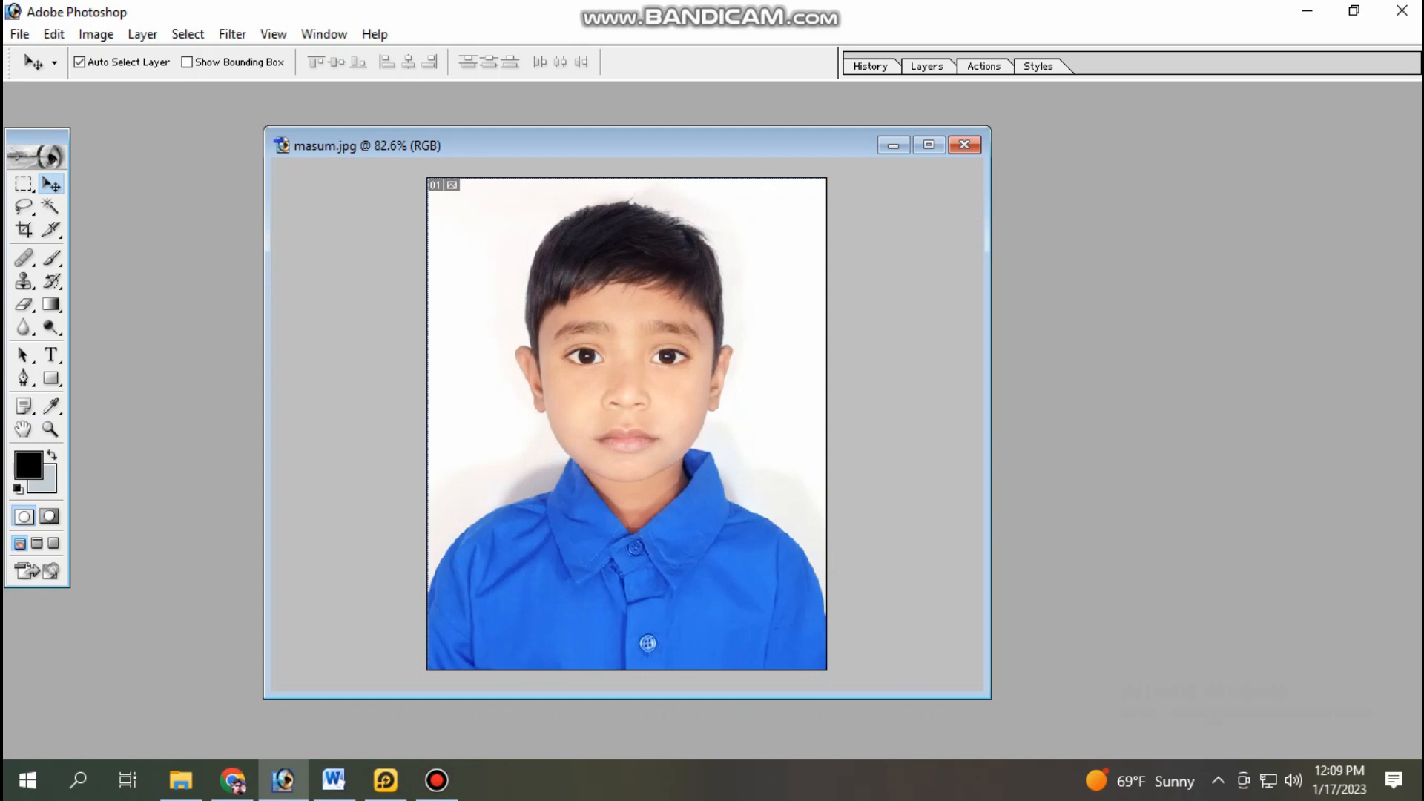
- Lay out a row of four portrait copies on an A4 sheet and set the print paper size to A4 (Borderless)
key("F2")
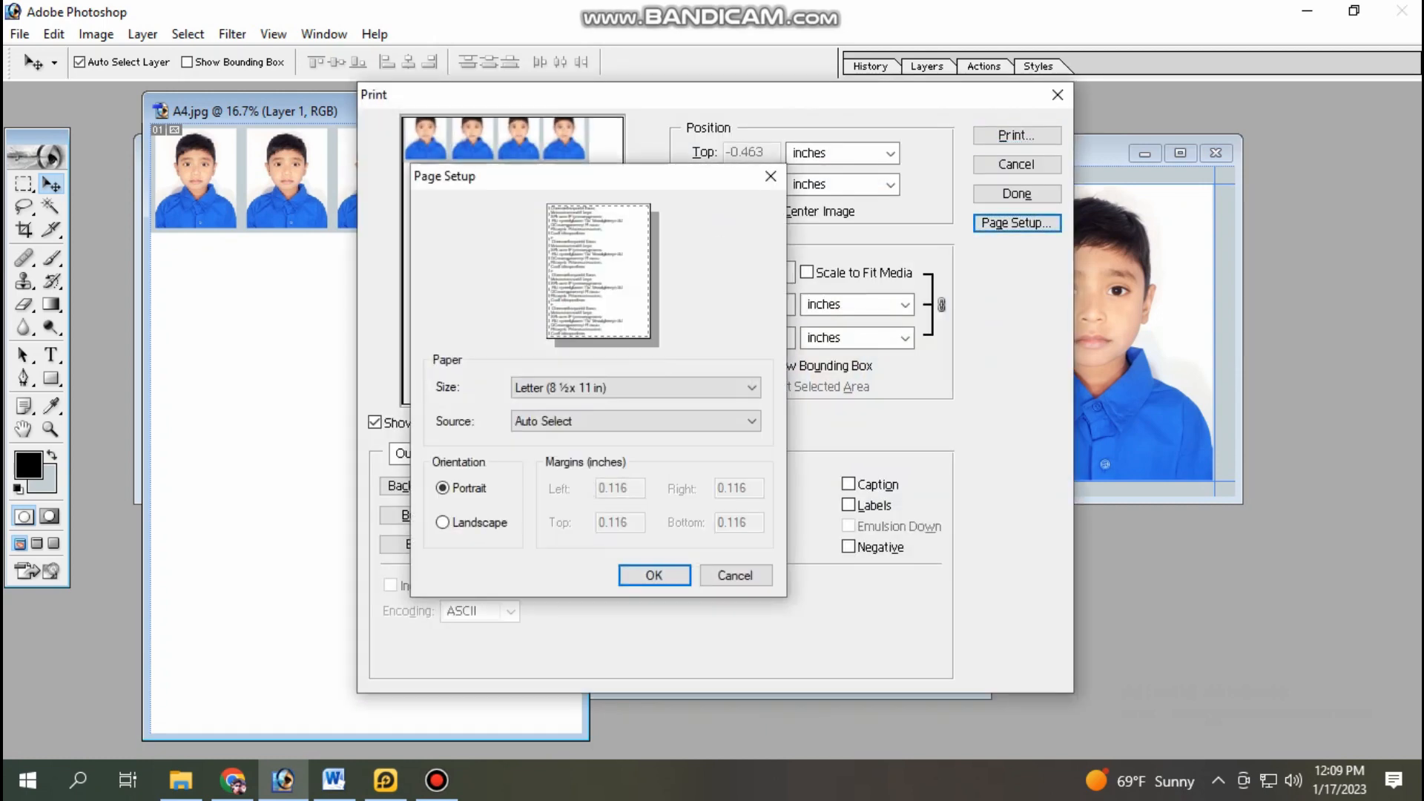
left_click(634, 387)
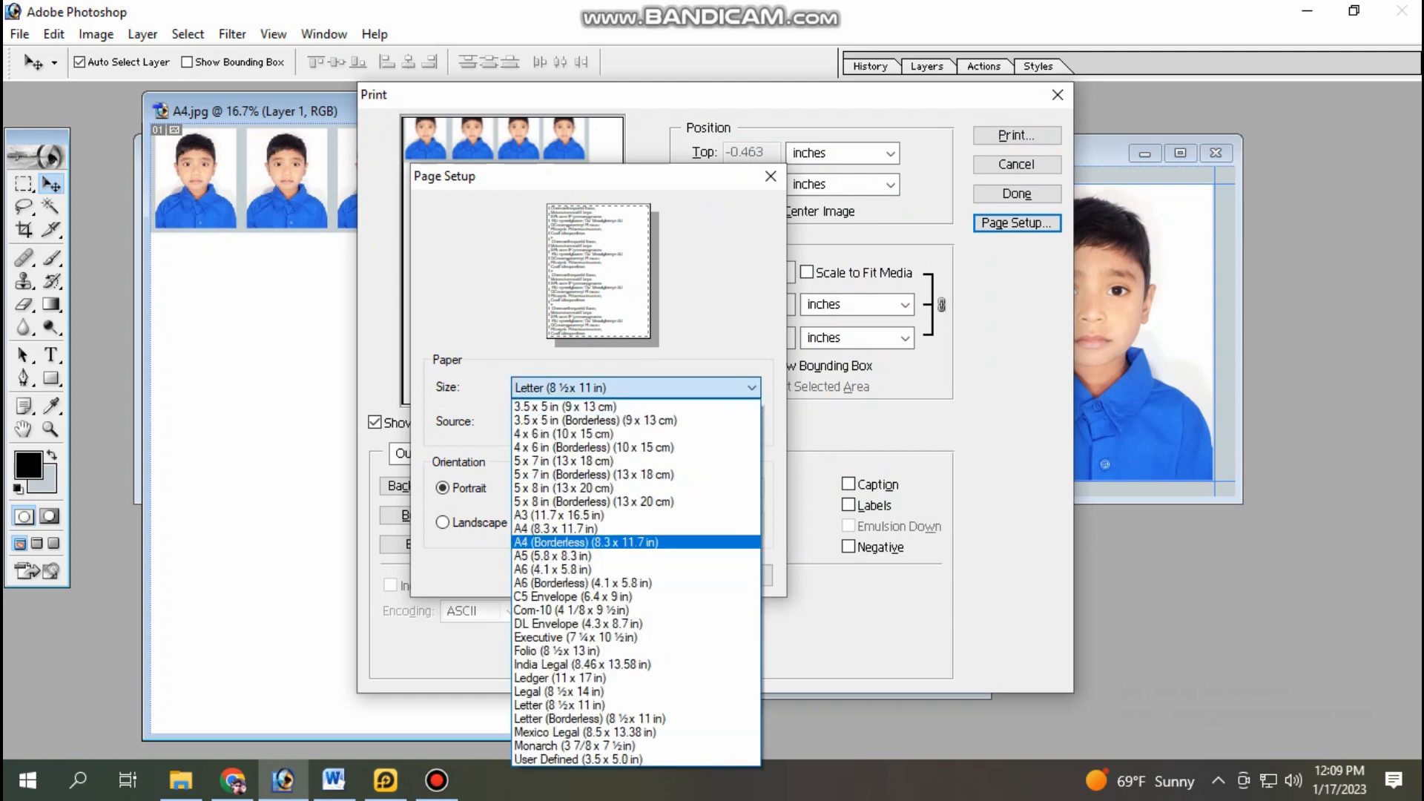
left_click(585, 542)
left_click(654, 574)
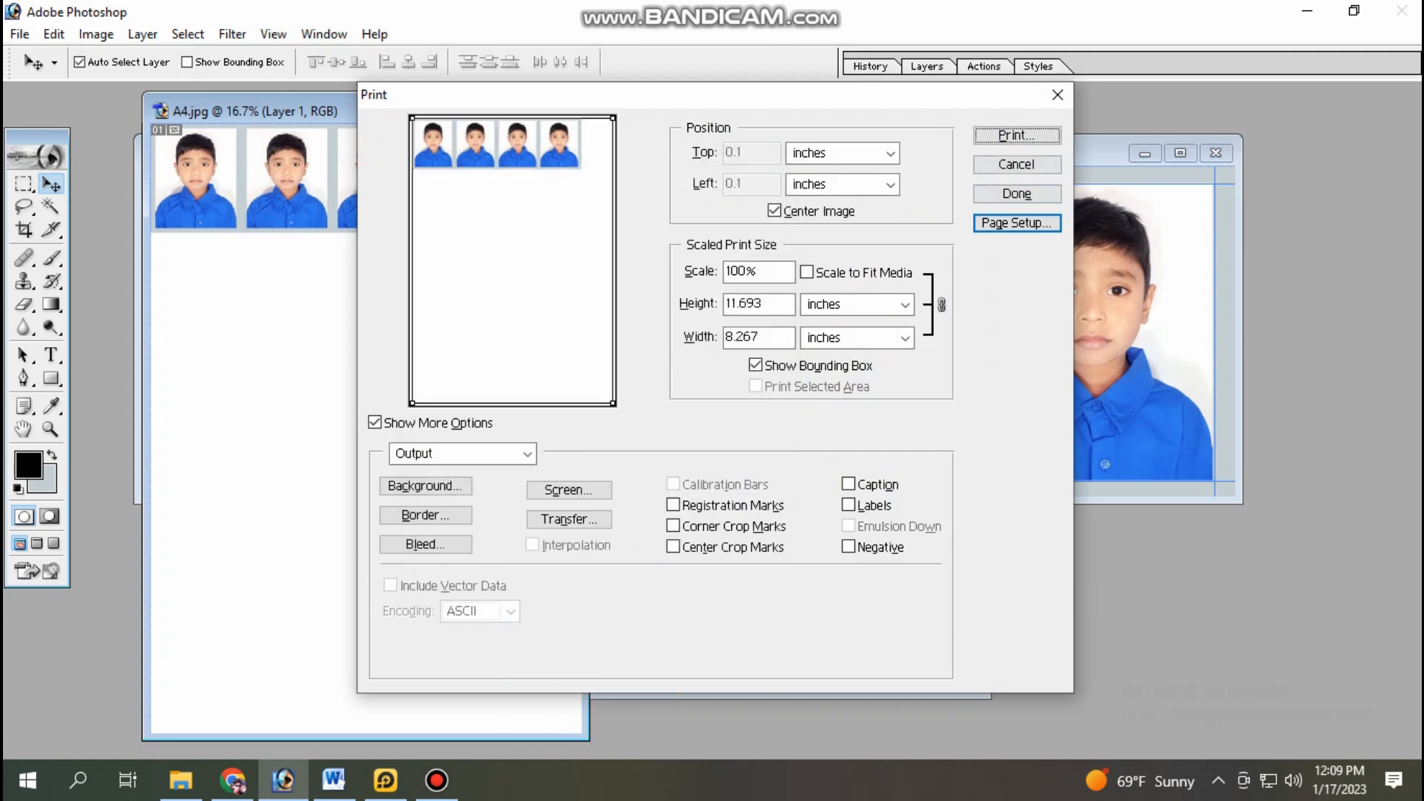
- Print one copy of the photo sheet on the Brother DCP-T310 with Brother BP71 Photo Paper as media and High print quality
left_click(1016, 135)
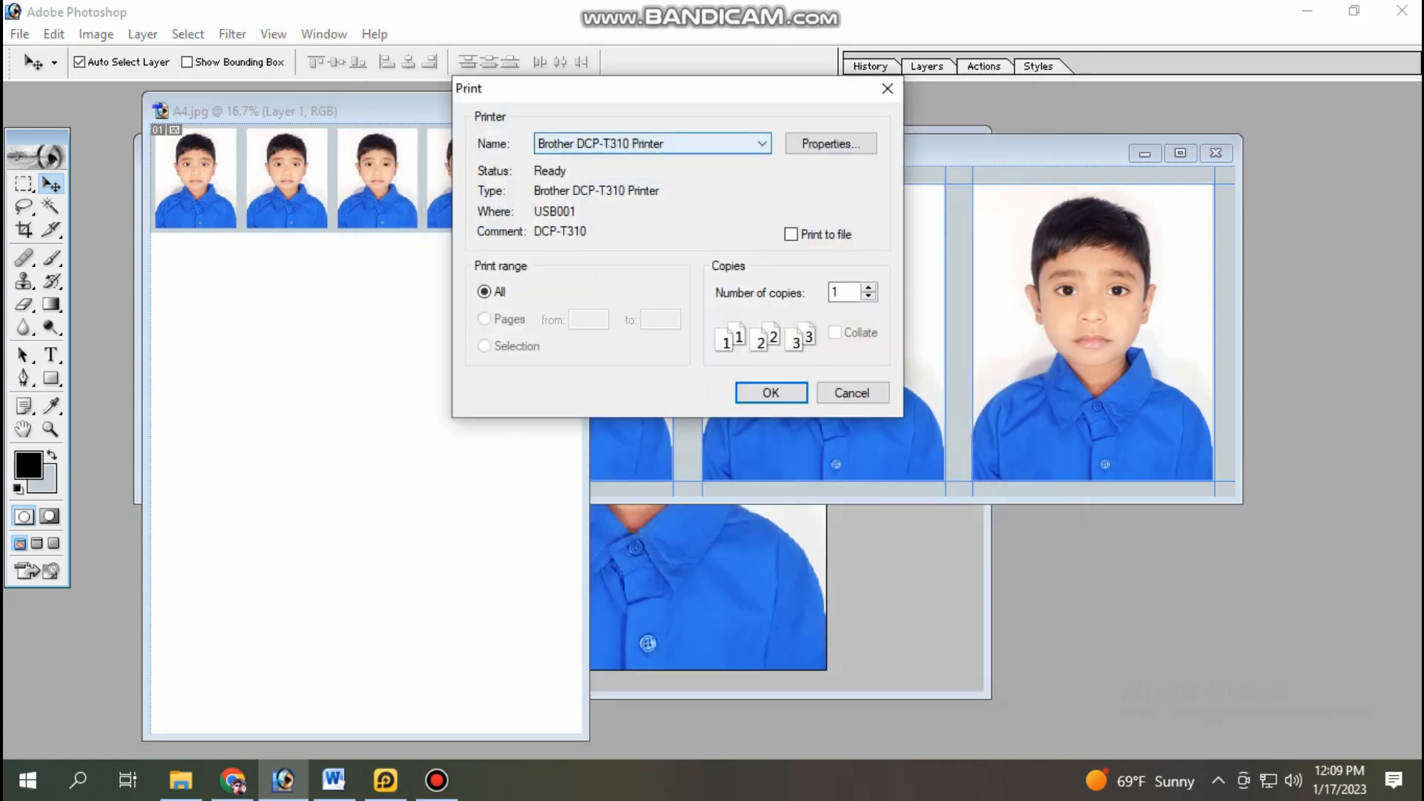
left_click(830, 143)
left_click(1033, 212)
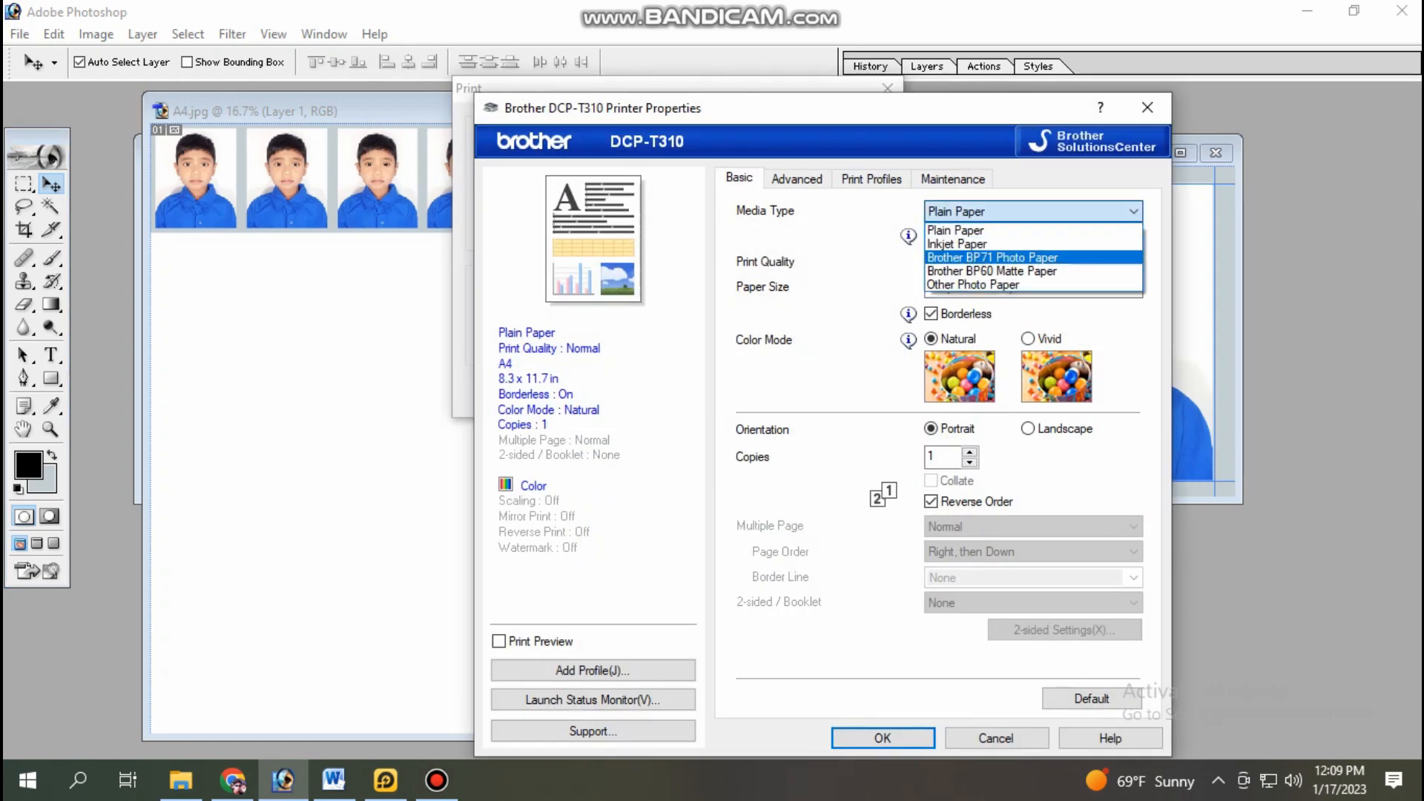
left_click(993, 257)
left_click(1033, 261)
left_click(964, 276)
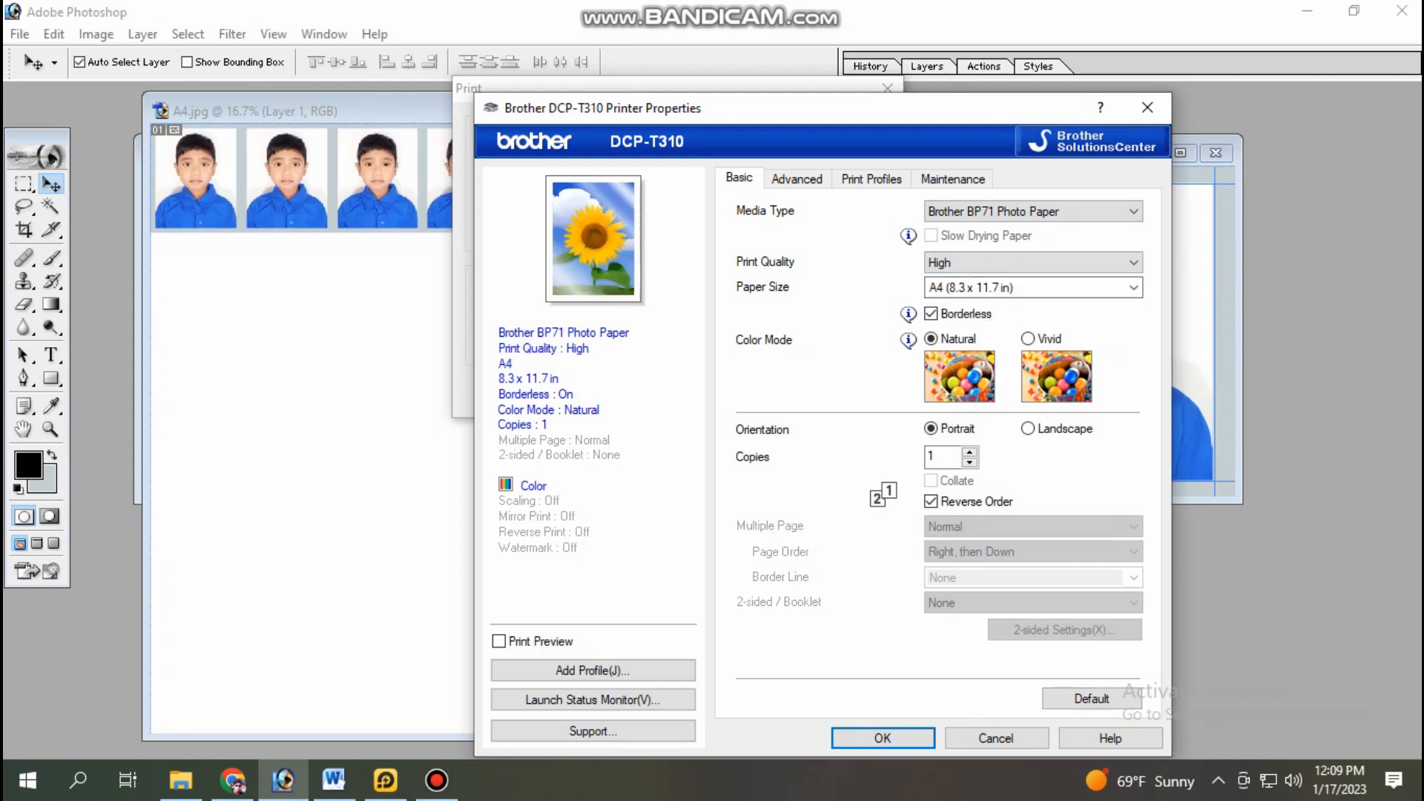
left_click(882, 737)
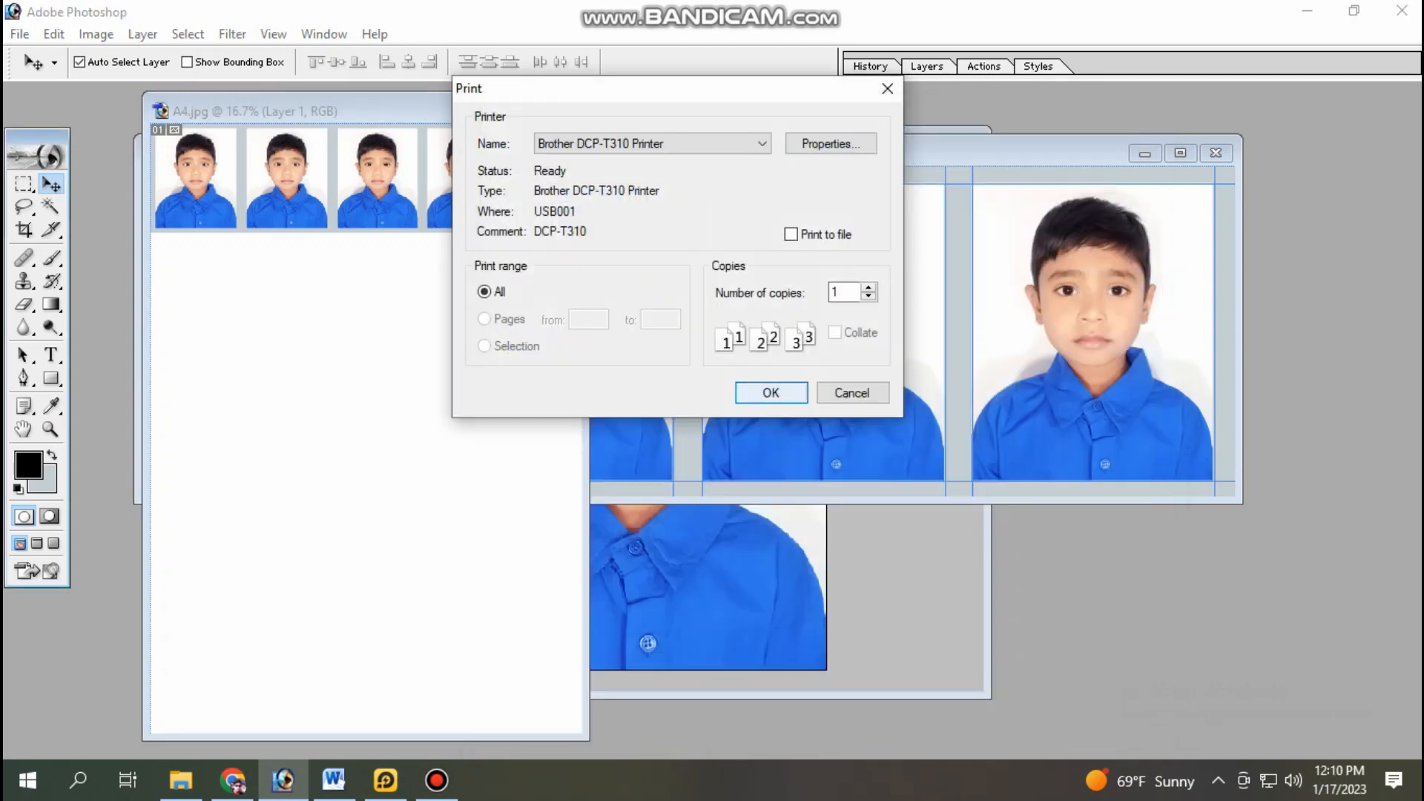
left_click(771, 392)
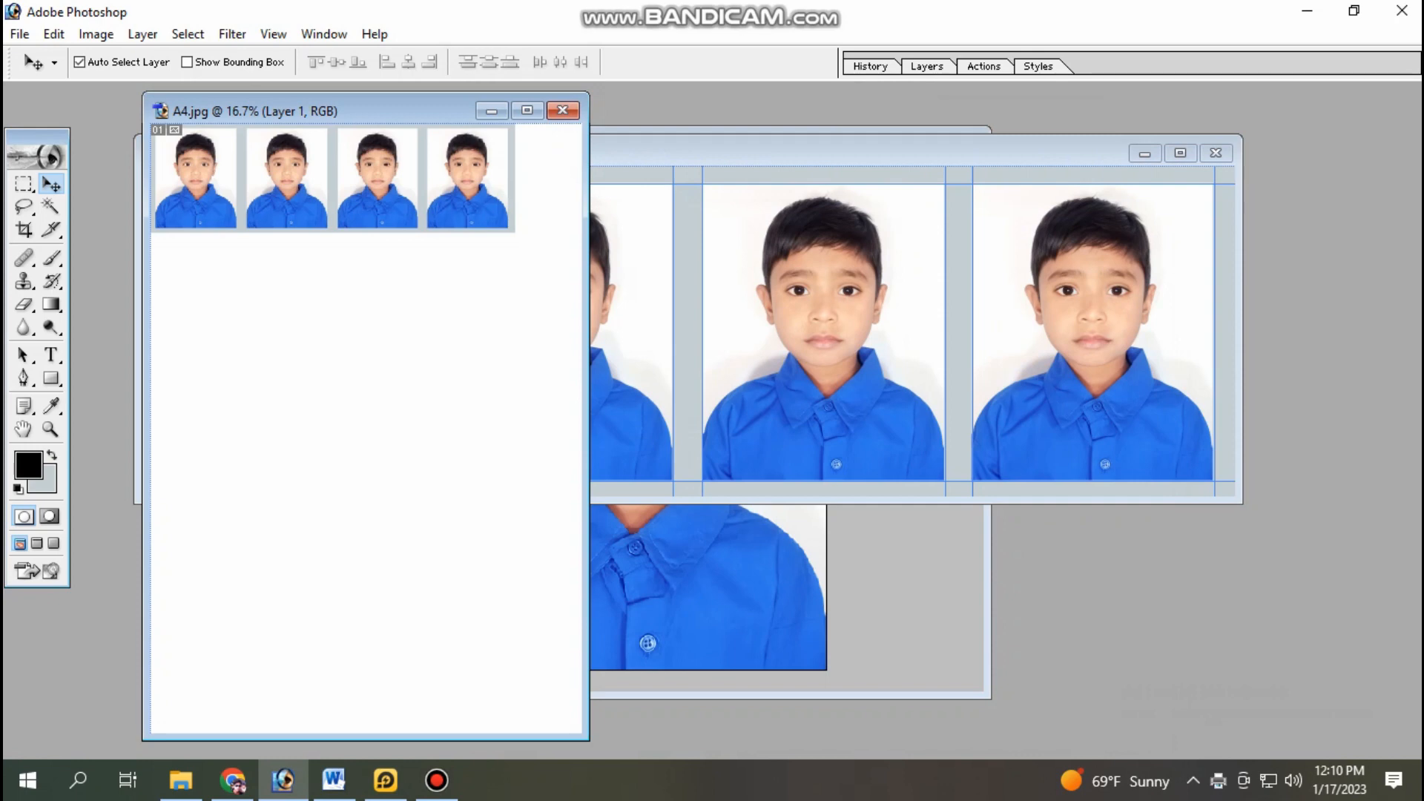
- Return to the single portrait document, maximize its window and clear the selection around the image
left_click(890, 593)
left_click(927, 145)
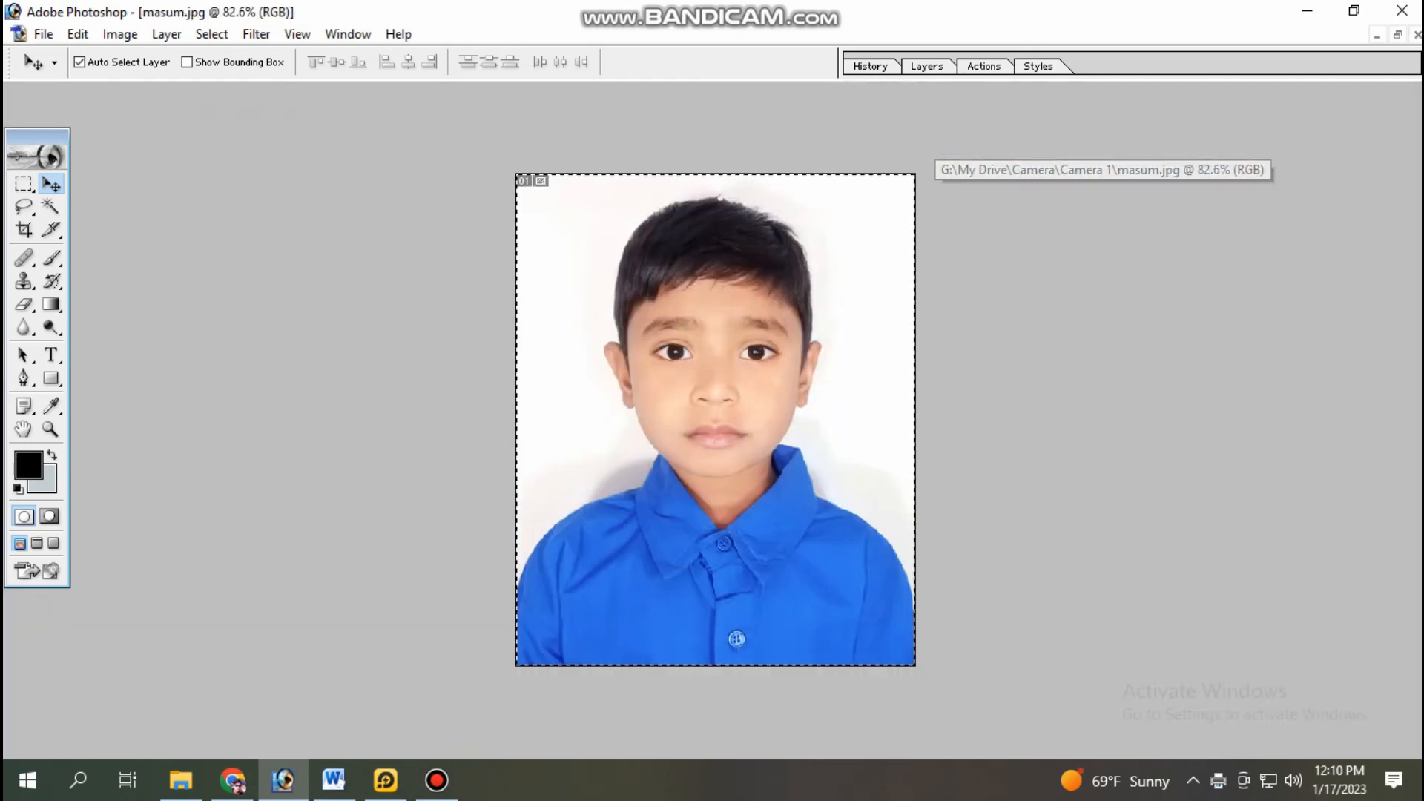
key("ctrl+d")
scroll(714, 420, "up", 2)
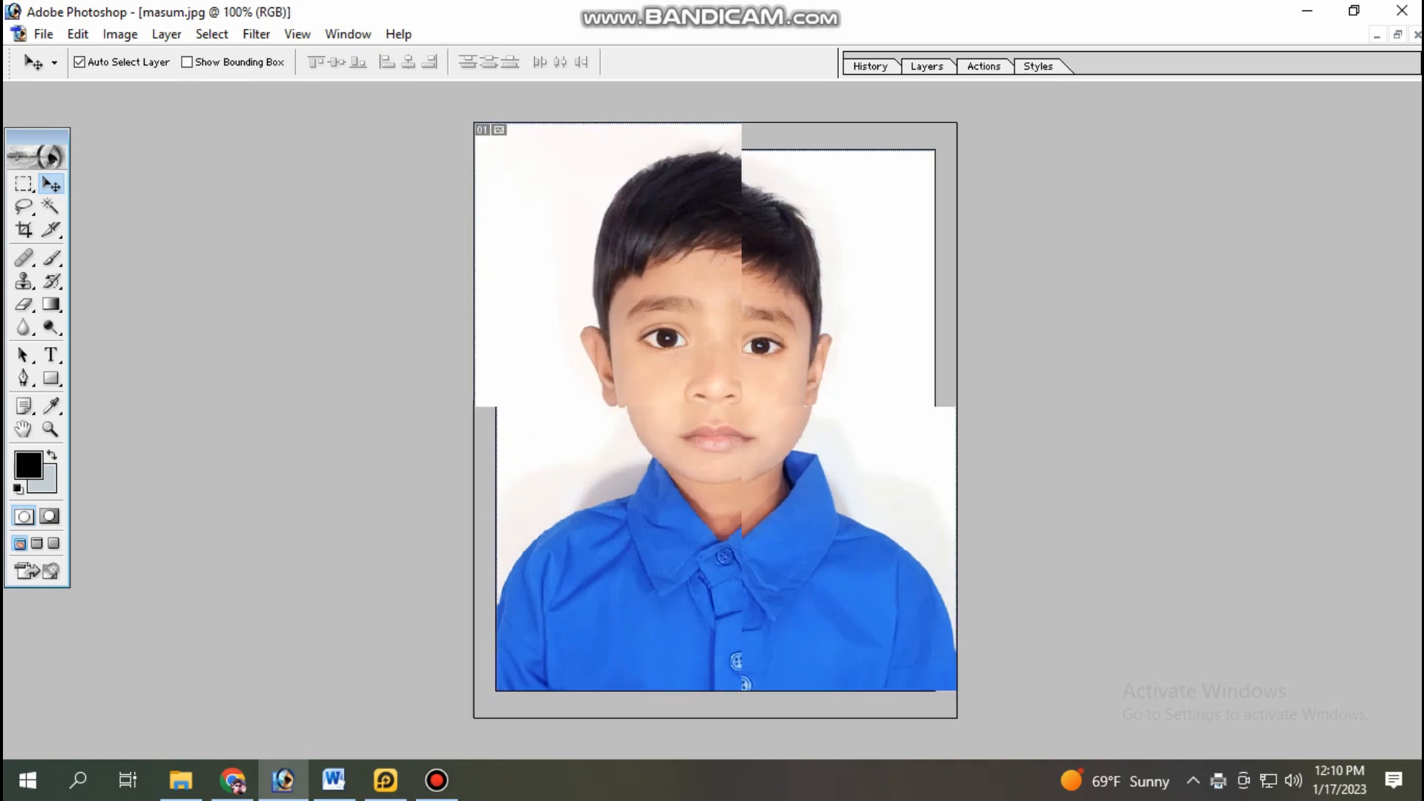